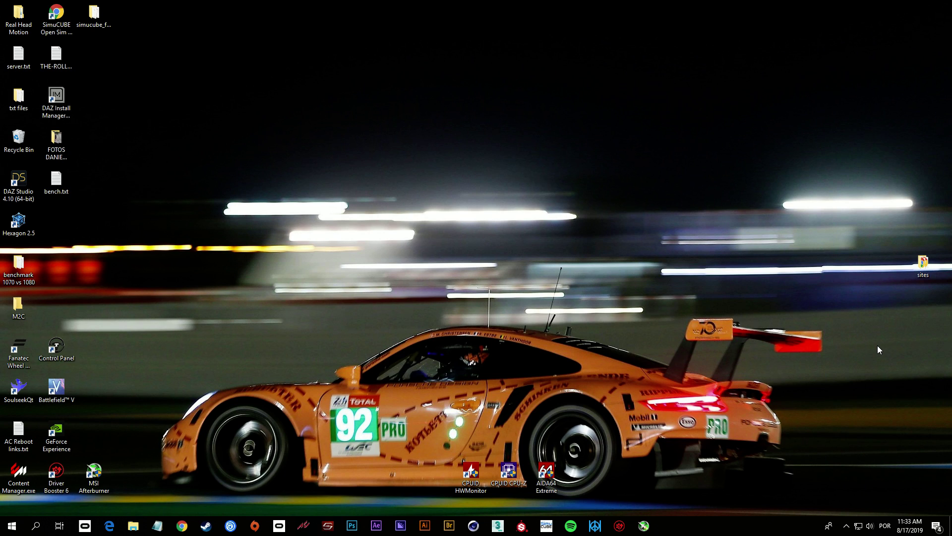
# Search the web in Chrome for "content manager assetto corsa" and open the assettocorsa.club Content Manager page
pyautogui.click(182, 525)
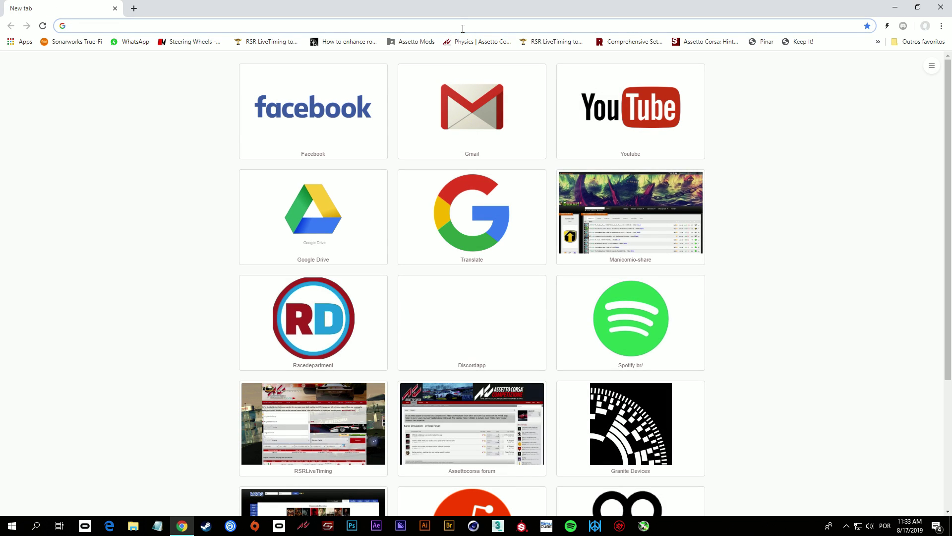
pyautogui.write('CONT')
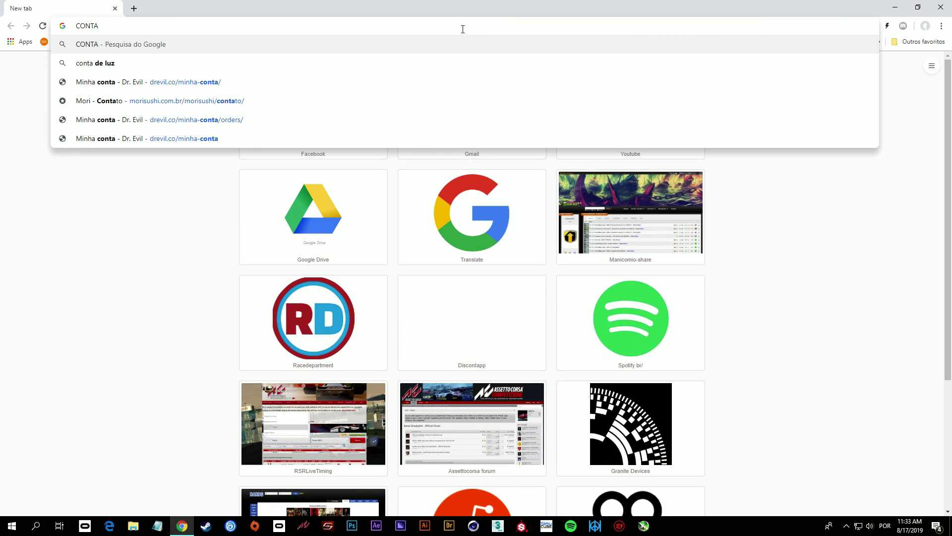
pyautogui.press('Down')
pyautogui.press('Return')
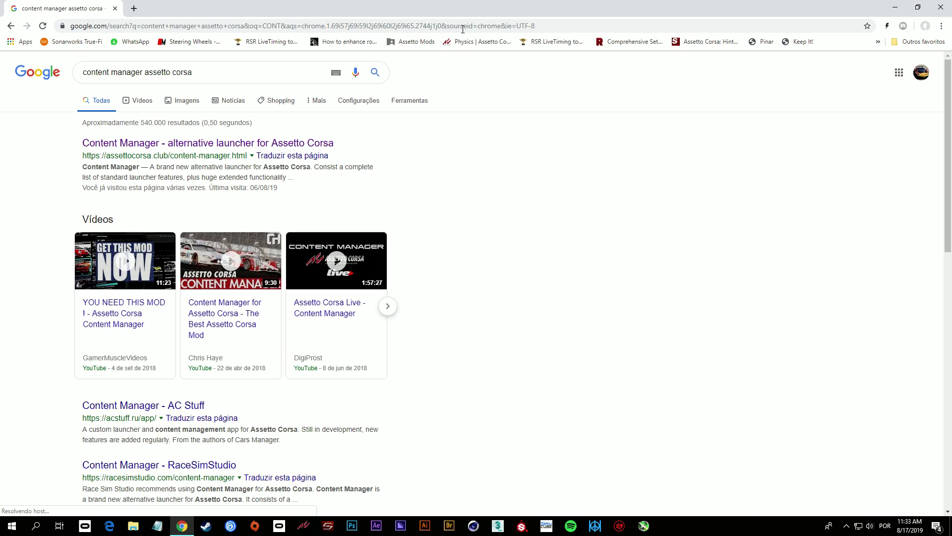
pyautogui.click(288, 143)
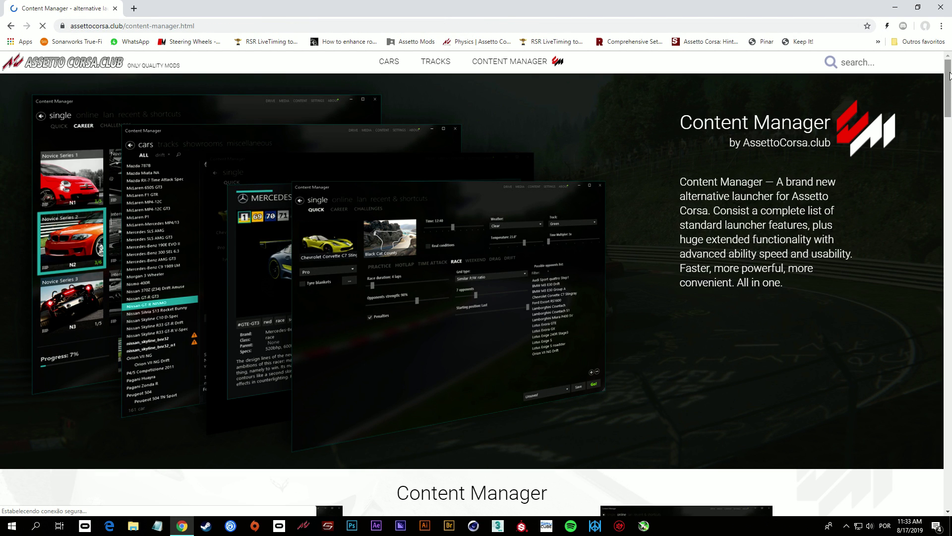
# Try to download the Lite version of Content Manager from the page's download section, and minimize the browser
pyautogui.moveTo(948, 88); pyautogui.dragTo(949, 488)
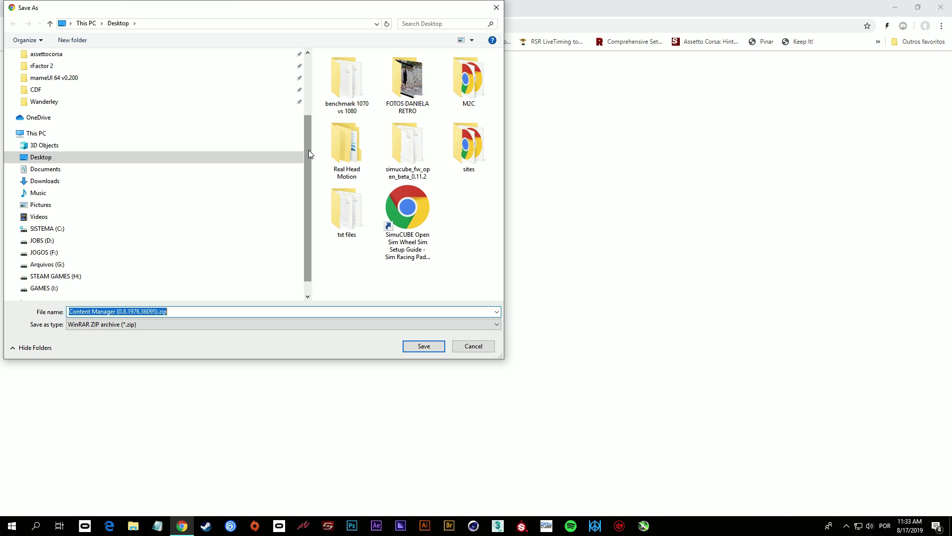
pyautogui.scroll(3, 309, 149)
pyautogui.click(462, 346)
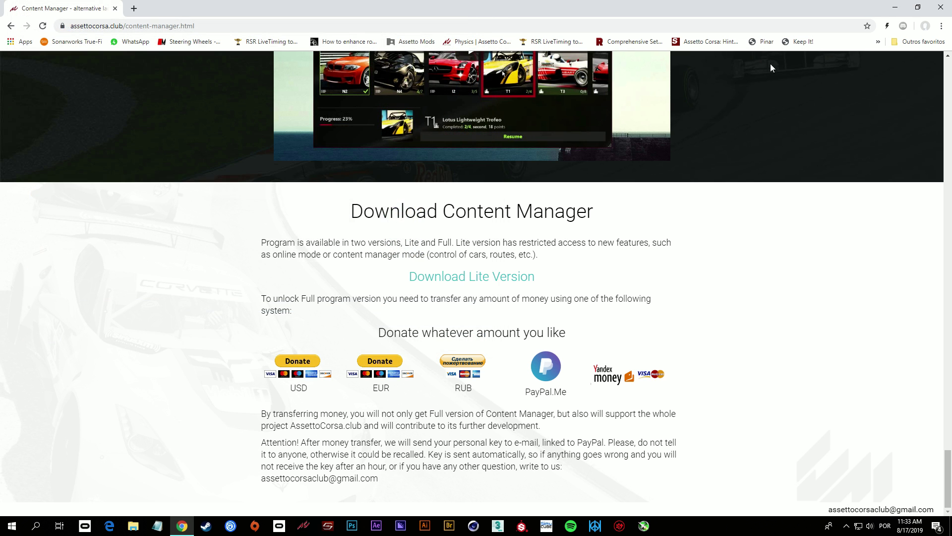
pyautogui.click(895, 7)
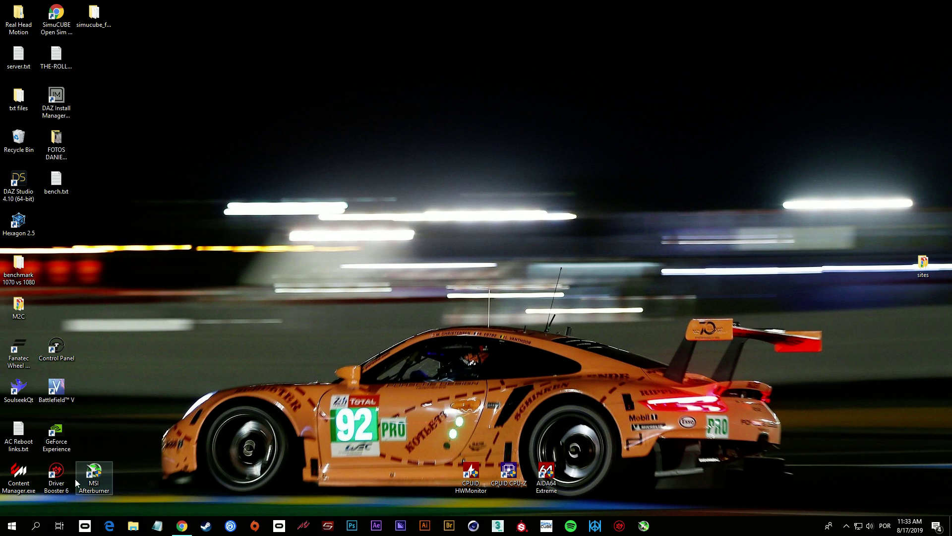
# Launch Content Manager from the desktop and install the recommended Custom Shaders Patch from its settings
pyautogui.click(25, 476)
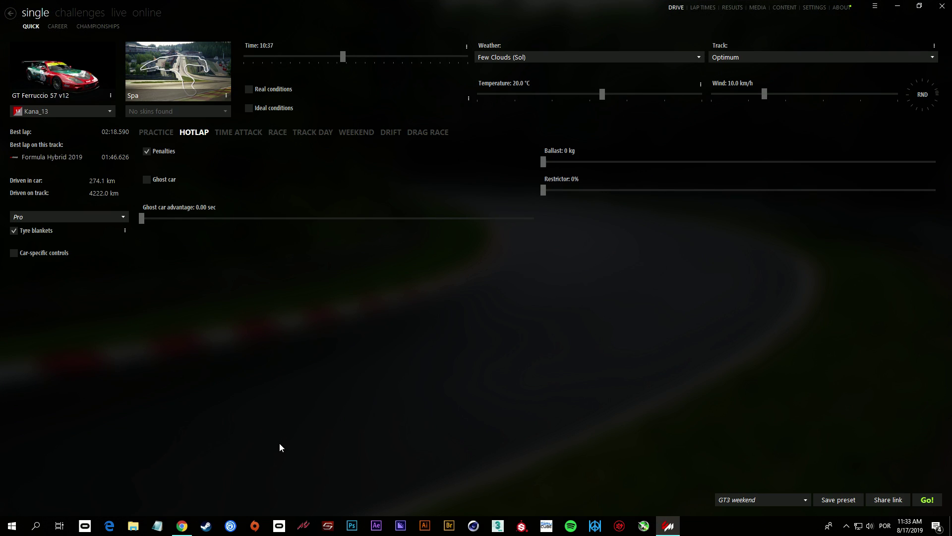
pyautogui.click(783, 8)
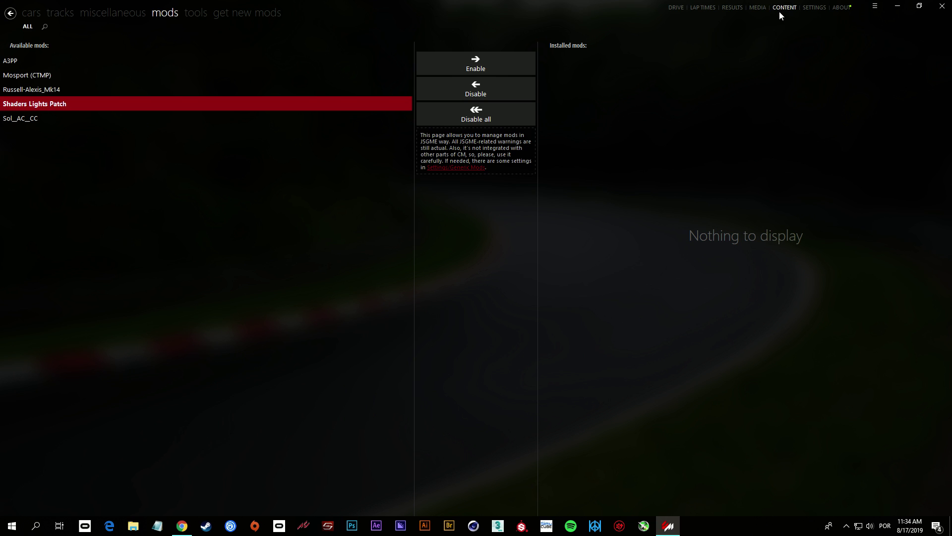
pyautogui.click(753, 8)
pyautogui.click(814, 8)
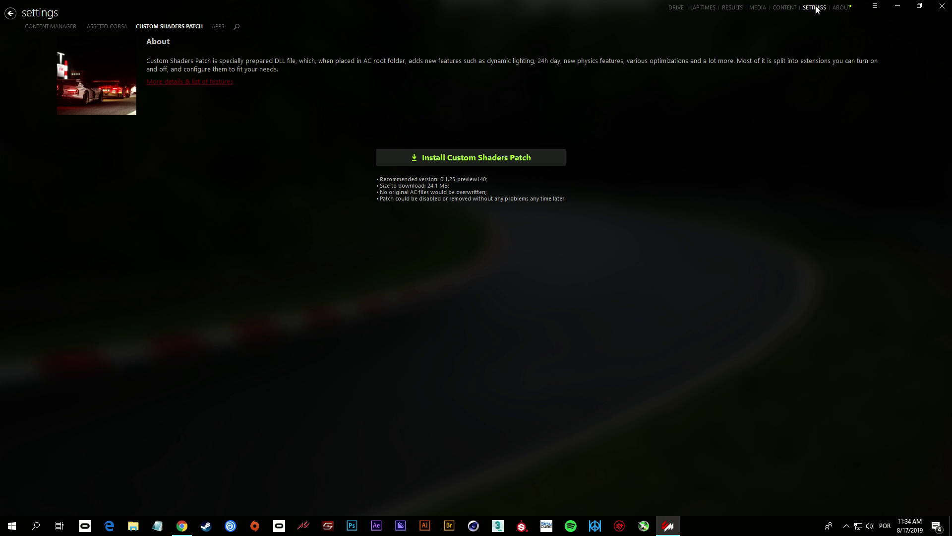
pyautogui.click(433, 158)
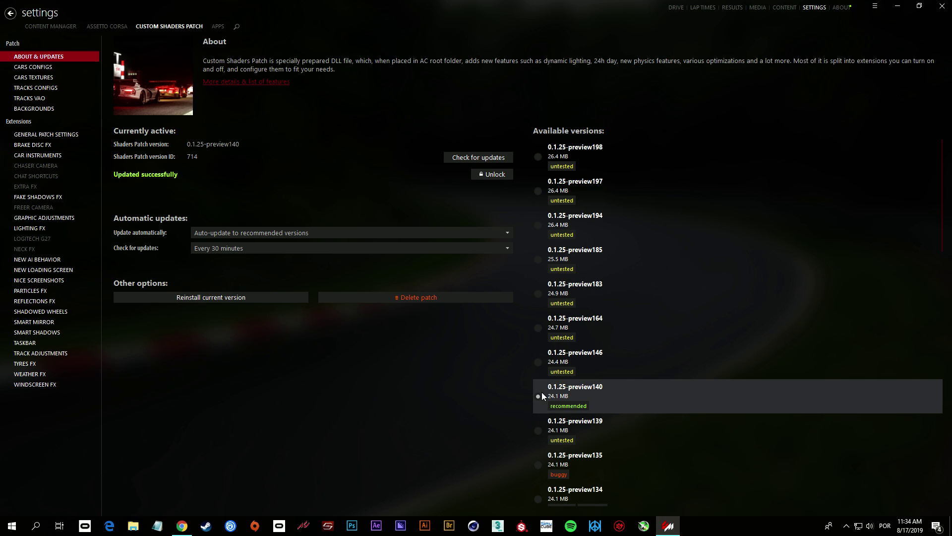
# Switch the installed shaders patch to version 0.1.25-preview198
pyautogui.moveTo(549, 401)
pyautogui.moveTo(583, 396)
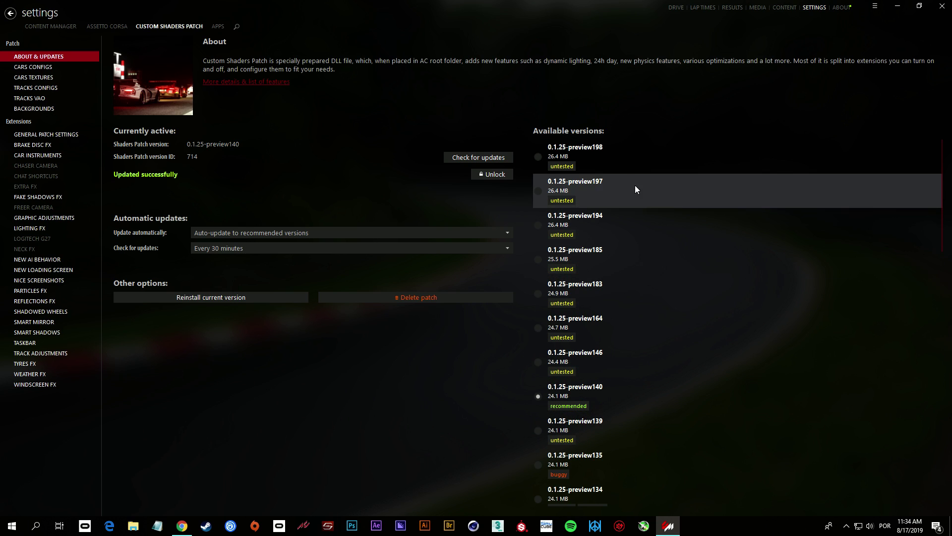
pyautogui.moveTo(605, 153)
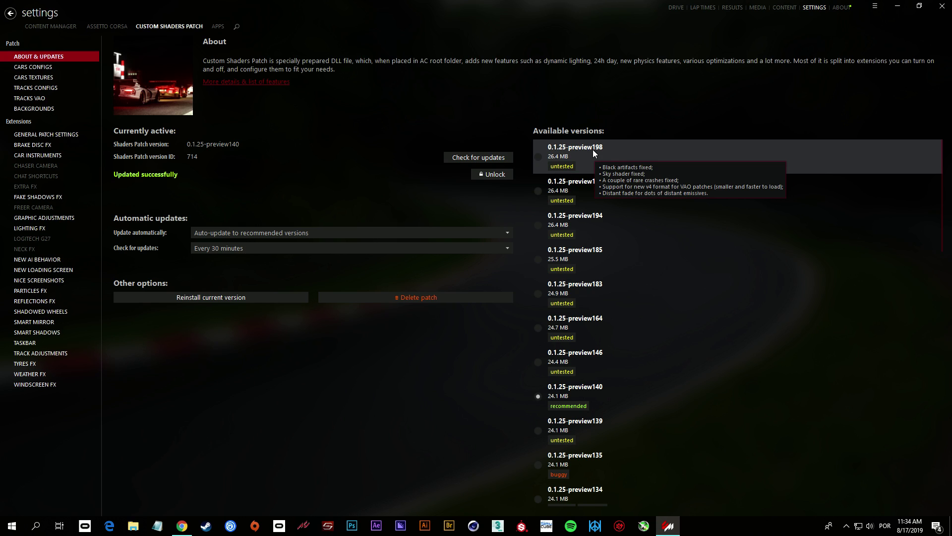
pyautogui.click(593, 149)
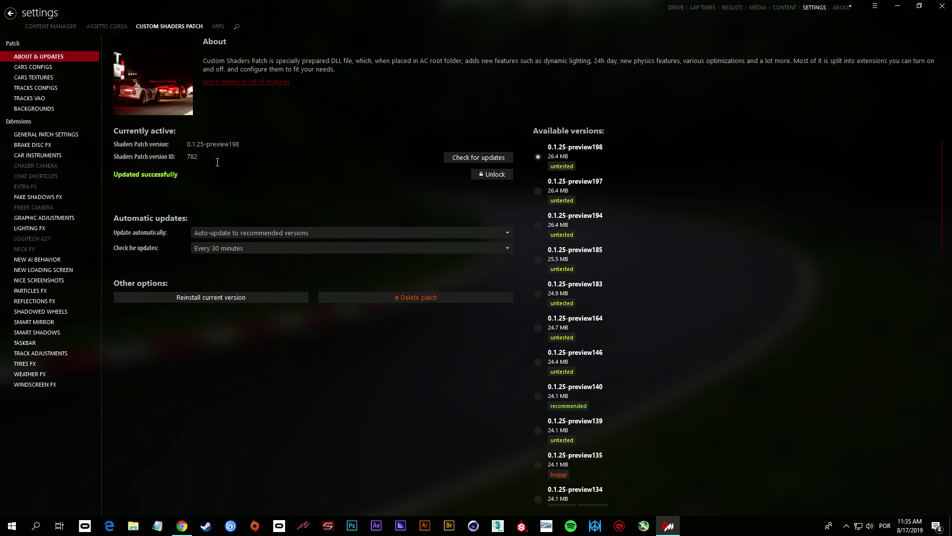
# Install the one outstanding cars config entry for Custom Shaders Patch
pyautogui.click(45, 69)
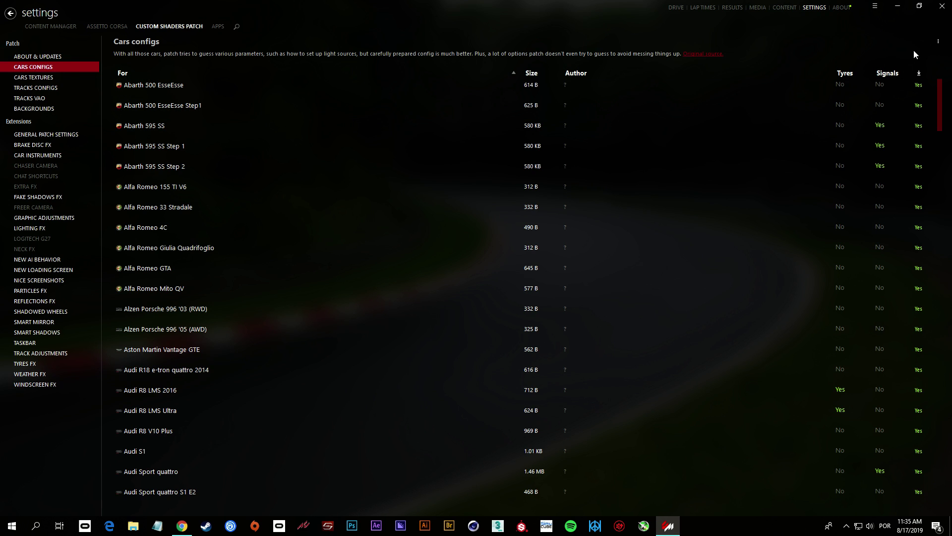
pyautogui.click(939, 44)
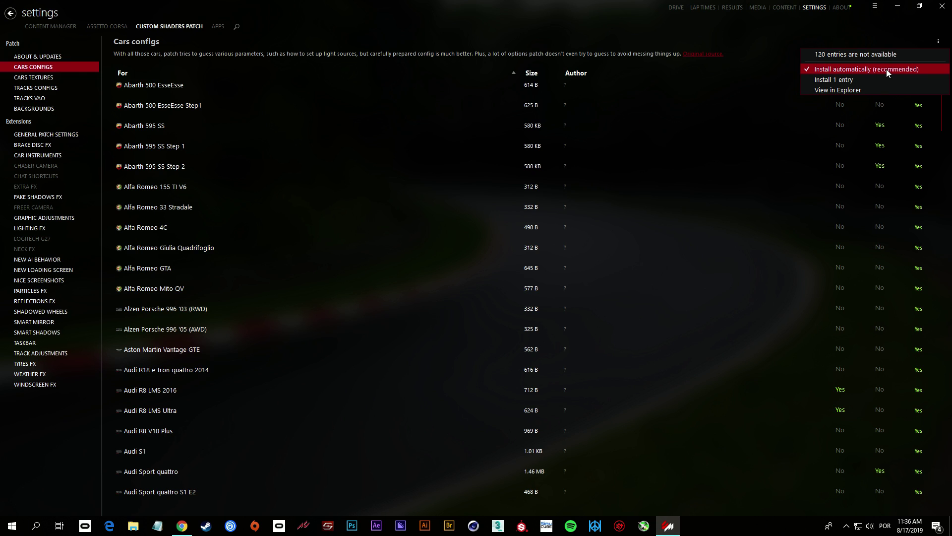
pyautogui.click(841, 80)
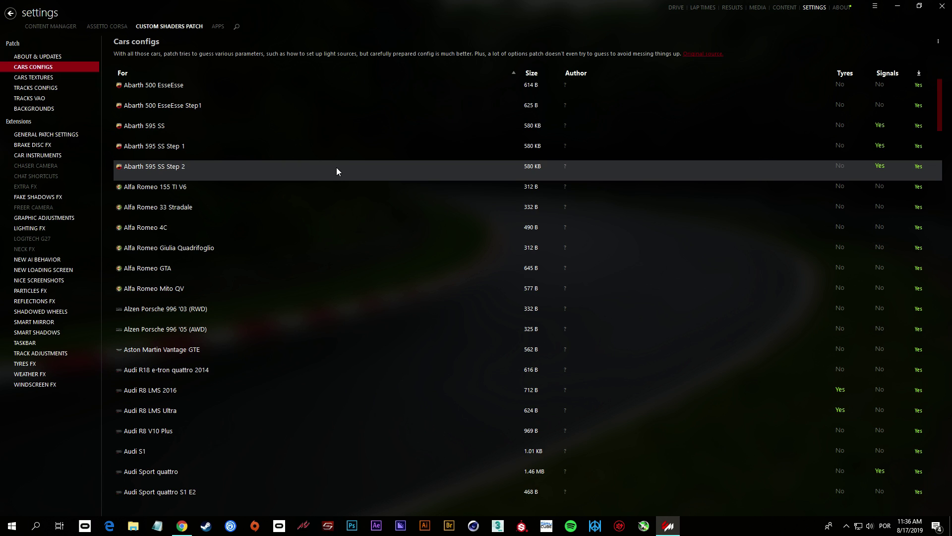
# Check the installation options for the patch's cars textures
pyautogui.click(52, 79)
pyautogui.click(50, 67)
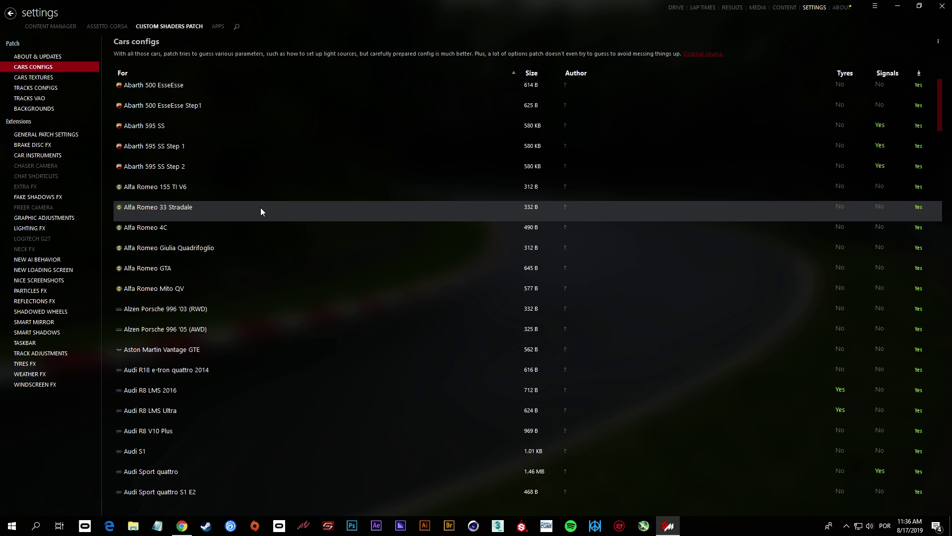
pyautogui.click(48, 78)
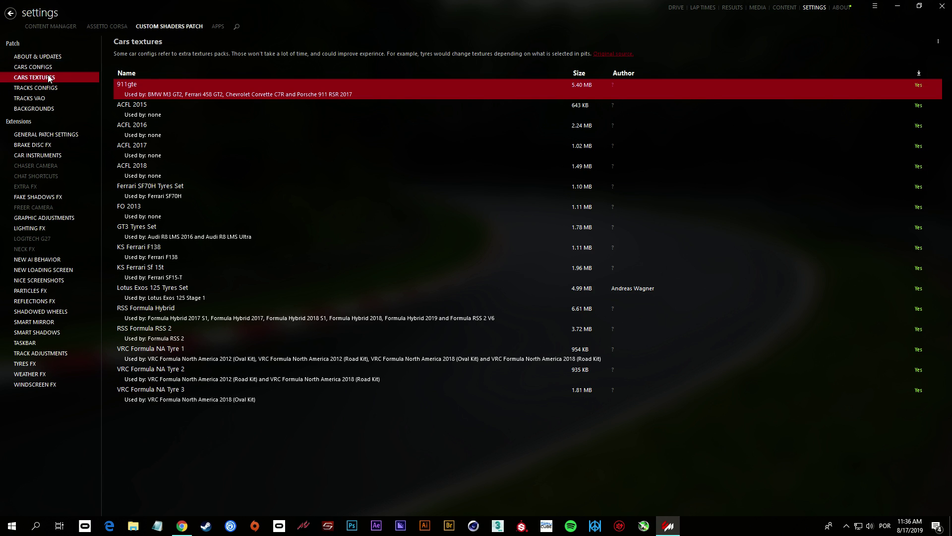
pyautogui.click(938, 42)
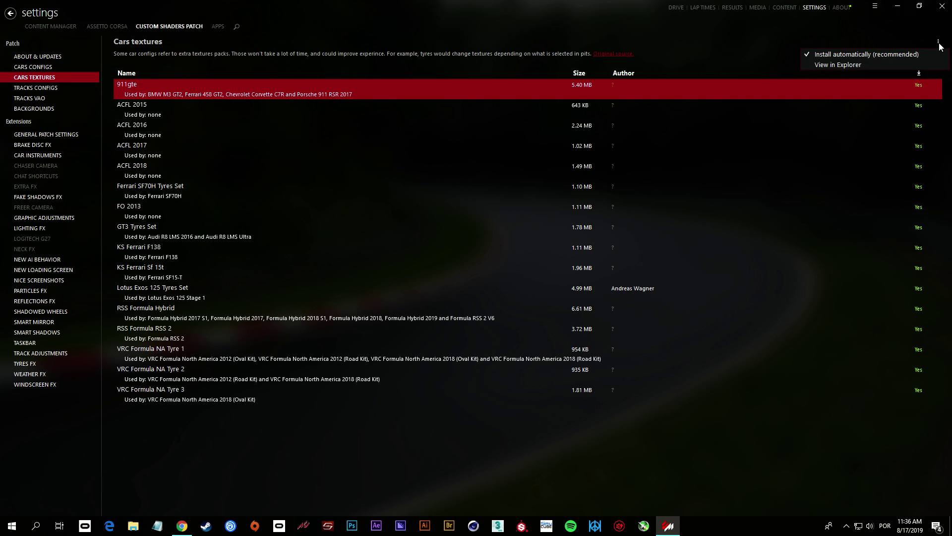
# Install the four outstanding tracks config entries for Custom Shaders Patch
pyautogui.click(21, 90)
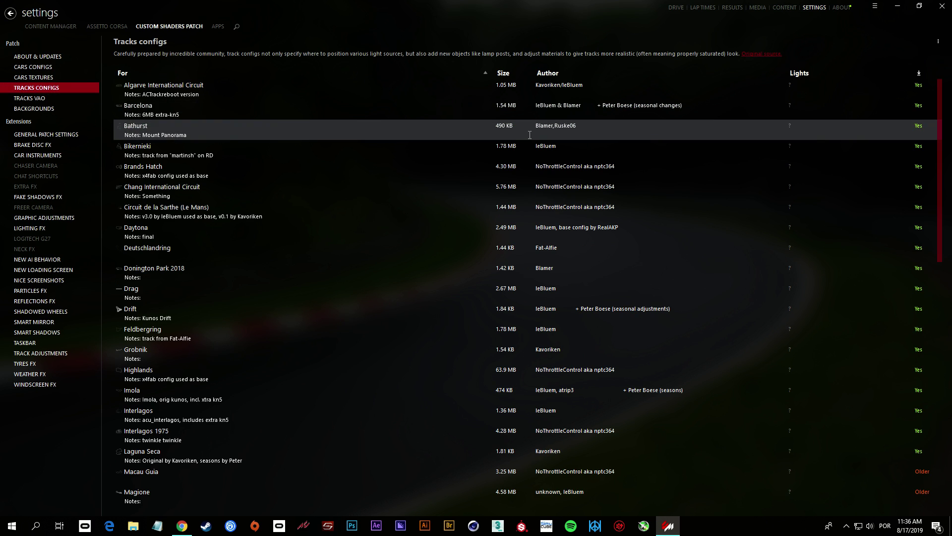
pyautogui.click(937, 44)
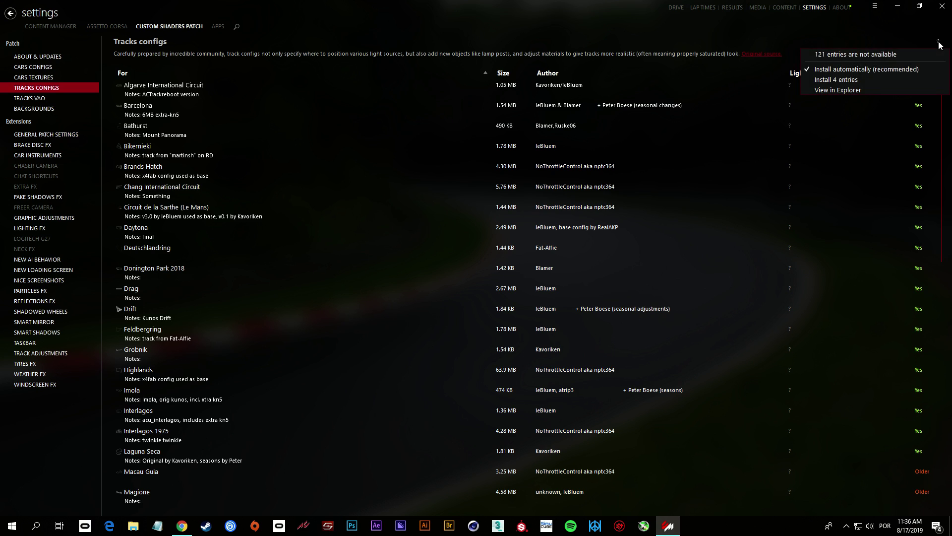
pyautogui.click(834, 78)
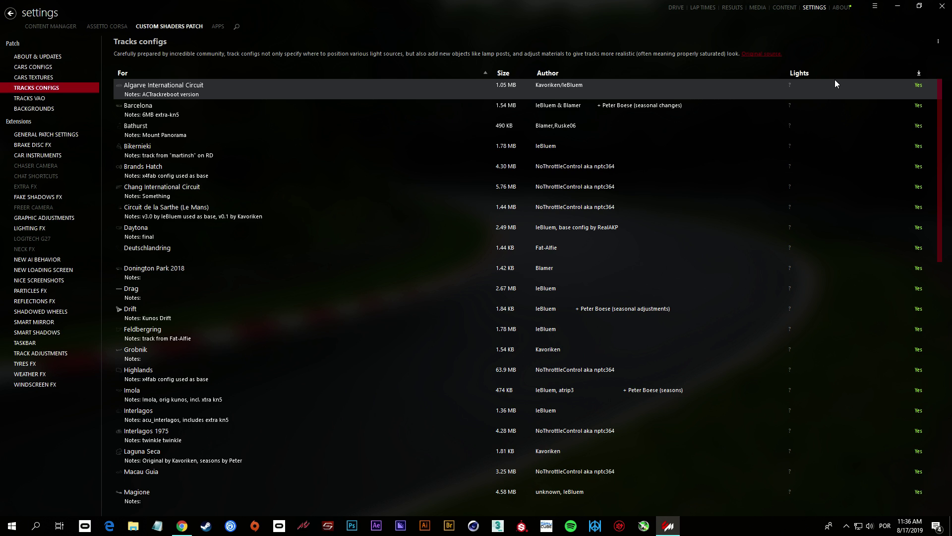
# Check the installation options for the track Vertex AO patches and the loading screen backgrounds
pyautogui.click(30, 99)
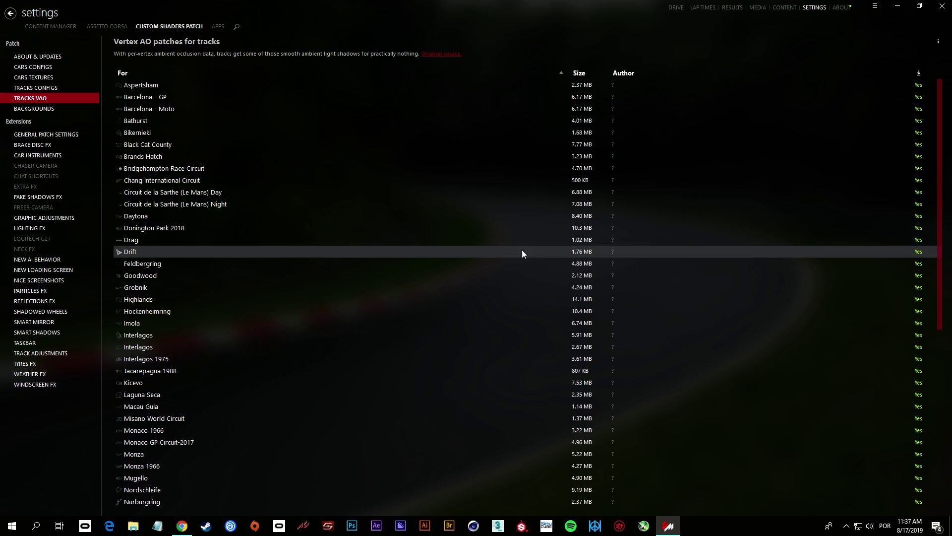
pyautogui.click(939, 41)
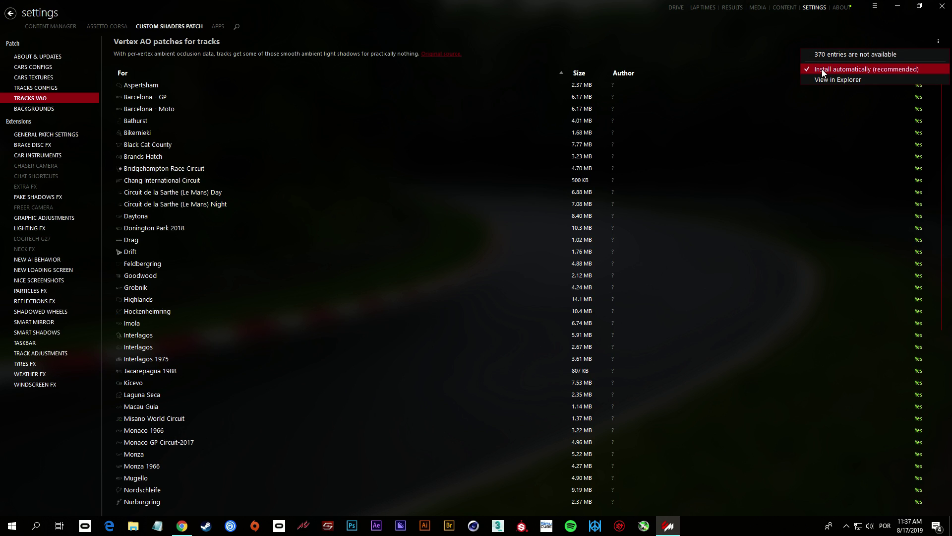
pyautogui.click(54, 106)
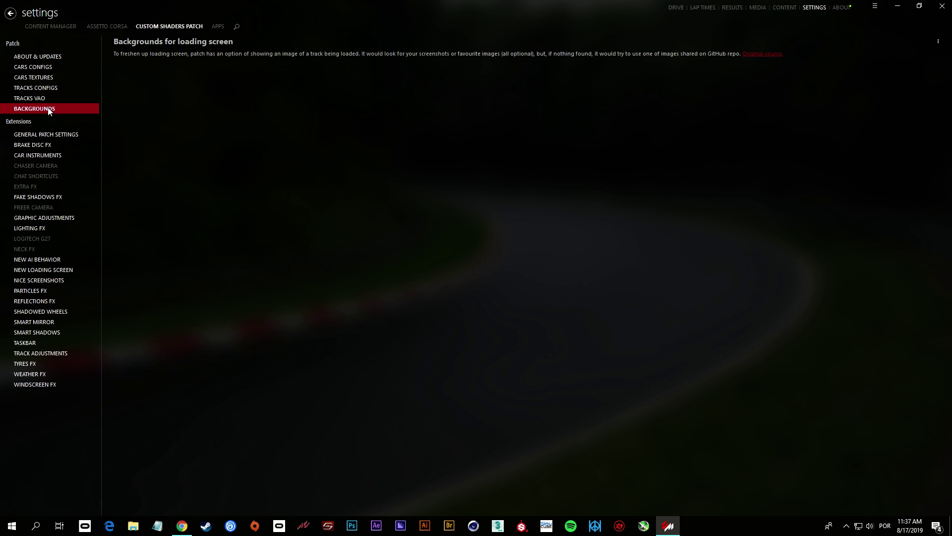
pyautogui.click(935, 43)
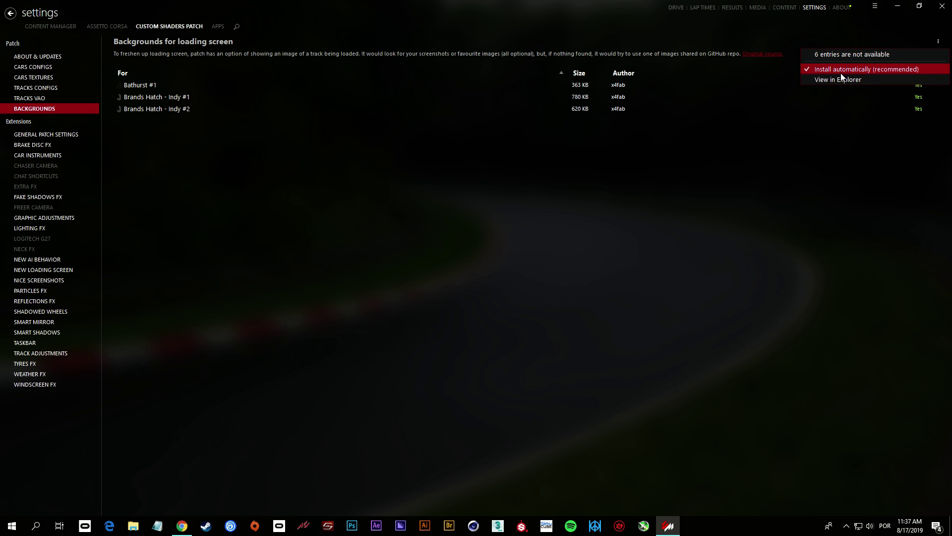
pyautogui.click(616, 25)
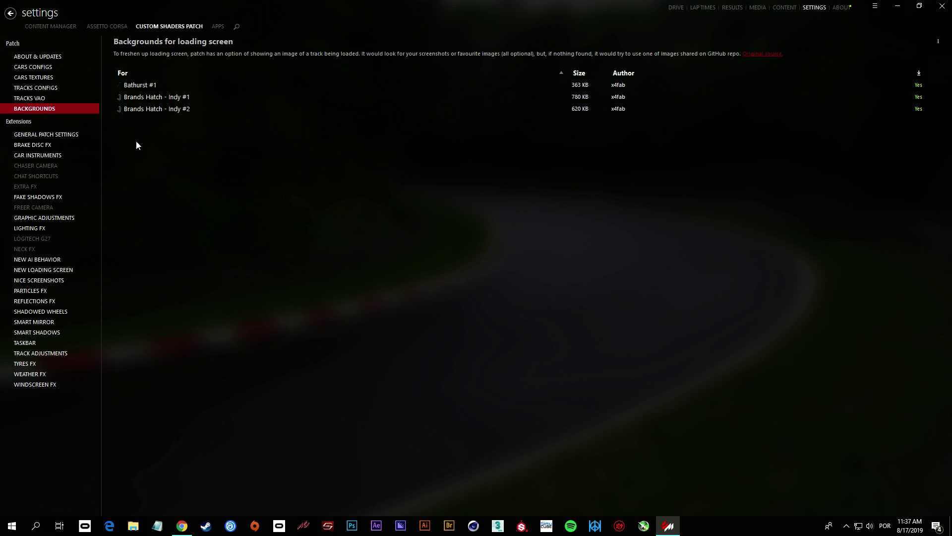
# Return to the patch's version and update information, and close Content Manager
pyautogui.click(39, 57)
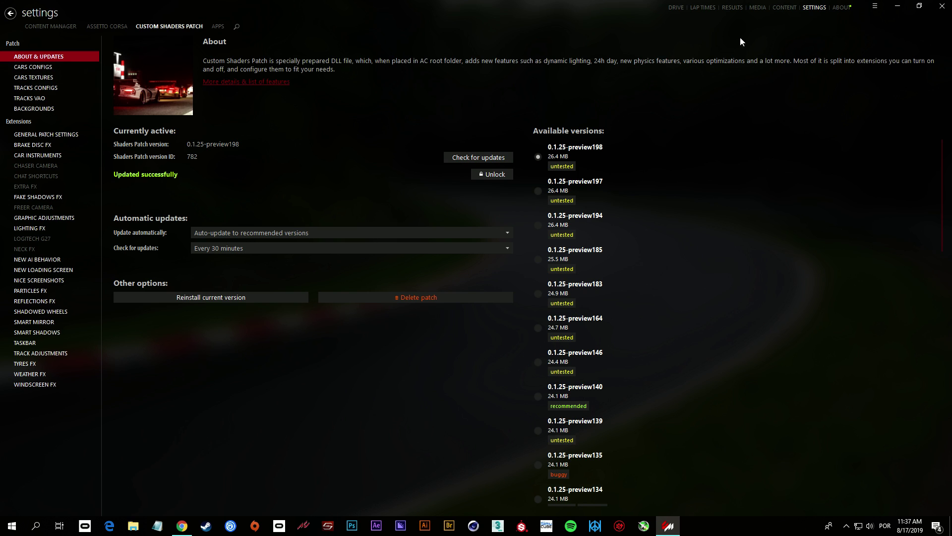
pyautogui.click(942, 7)
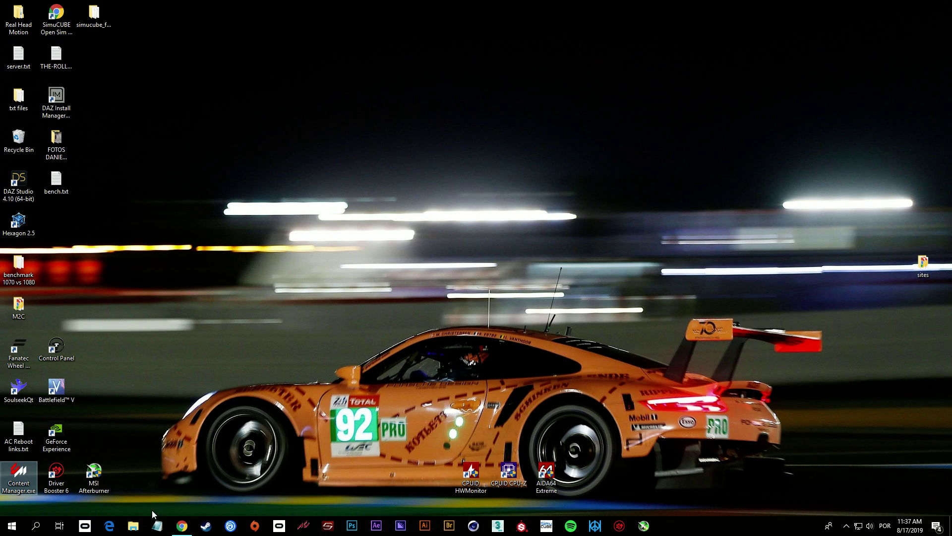
# Browse in File Explorer to the SOL folder under !AC MODS, Graphics, and open the archive Sol 1.3.2 RC1.7z
pyautogui.click(133, 526)
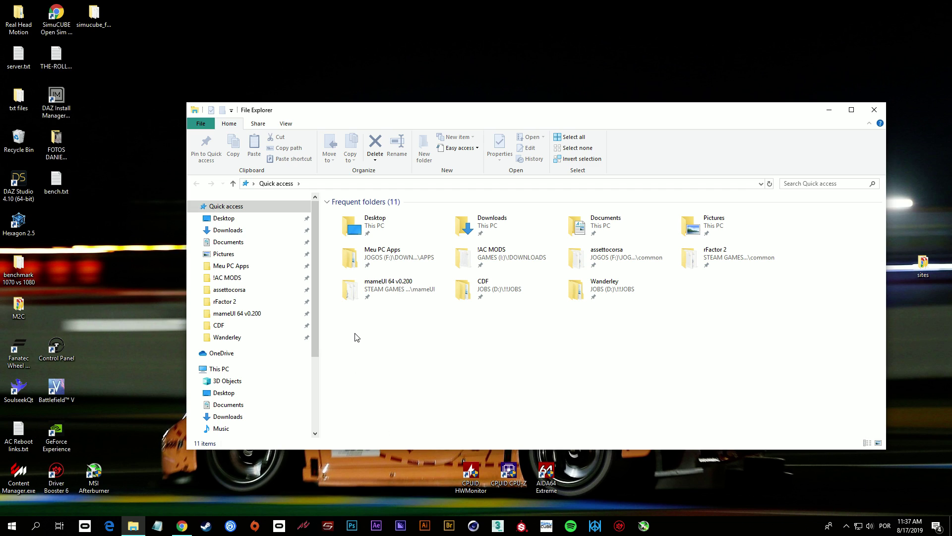
pyautogui.click(238, 281)
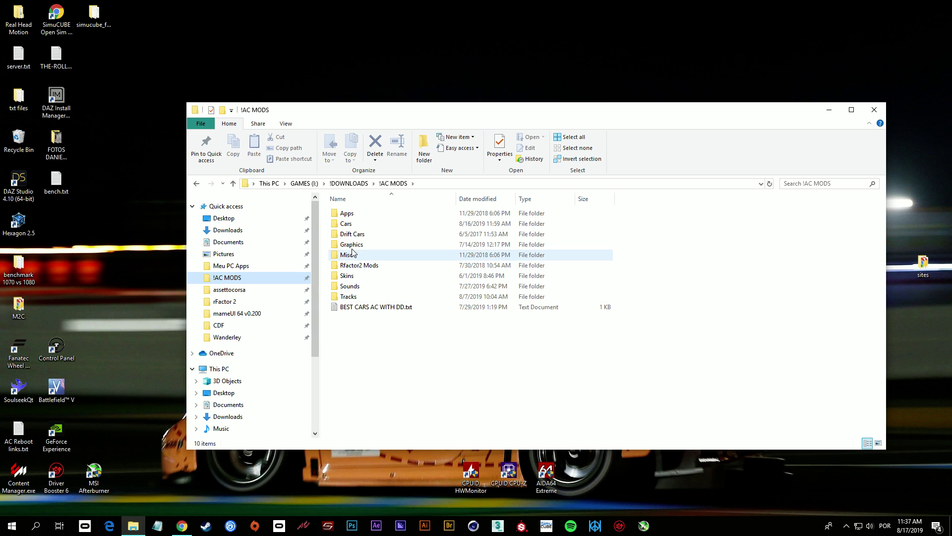
pyautogui.click(352, 247)
pyautogui.doubleClick(352, 247)
pyautogui.doubleClick(357, 255)
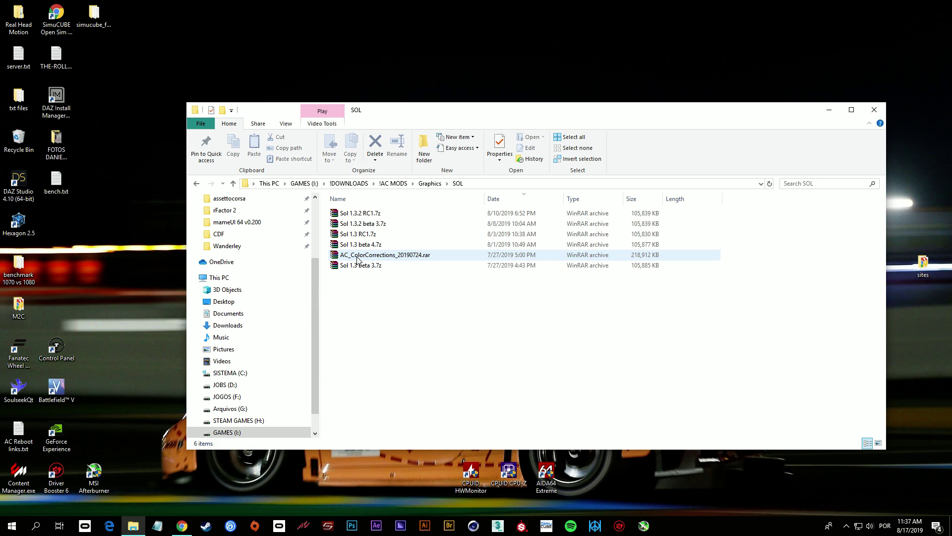
pyautogui.click(358, 214)
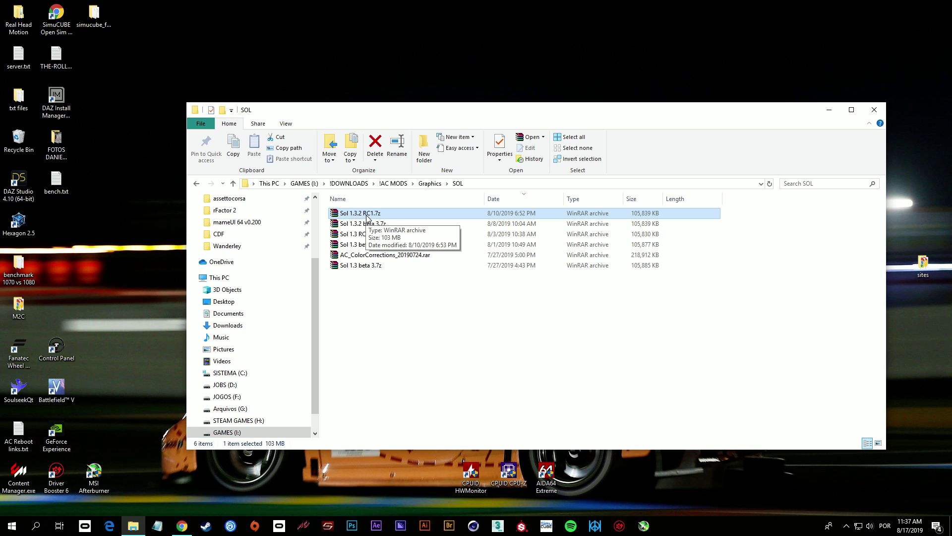
pyautogui.doubleClick(367, 217)
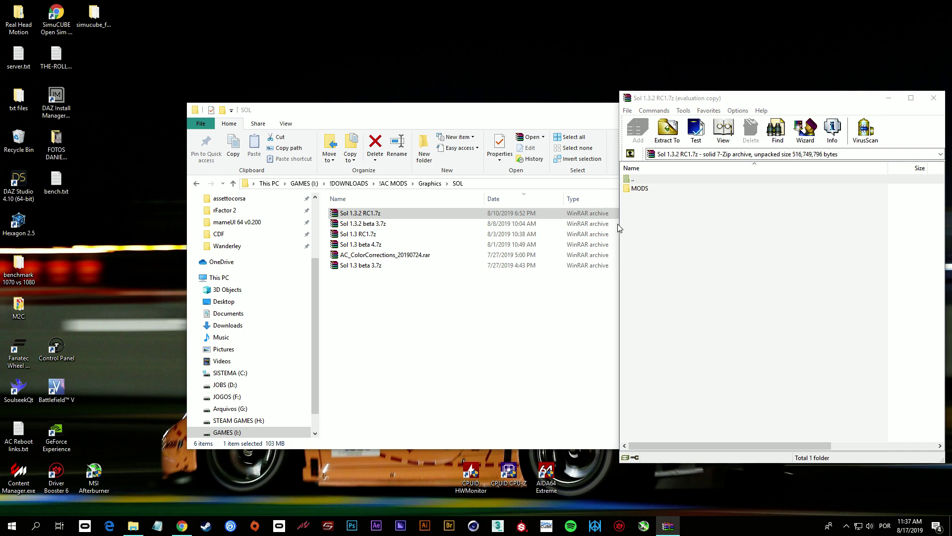
# Open the MODS\Sol folder inside the archive and display the assettocorsa game folder beside it in File Explorer
pyautogui.click(819, 285)
pyautogui.doubleClick(650, 190)
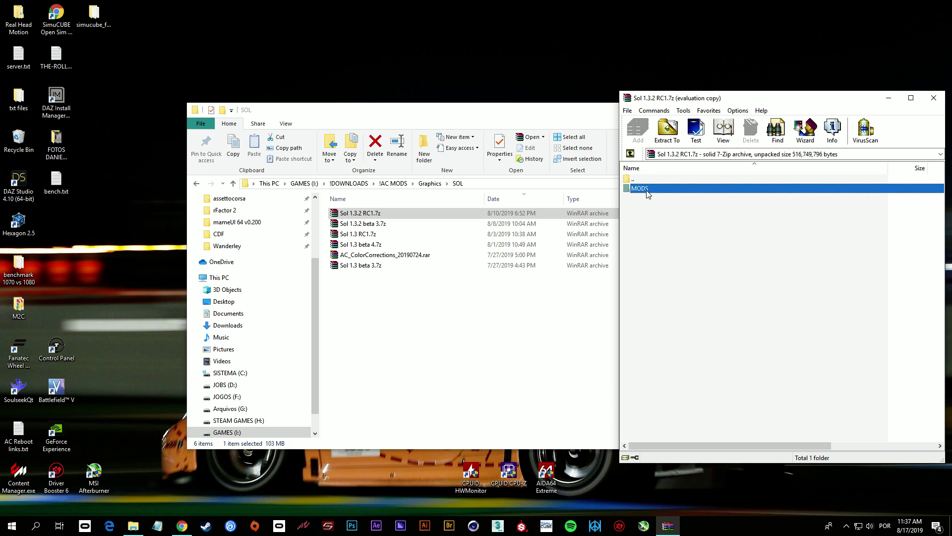
pyautogui.doubleClick(636, 189)
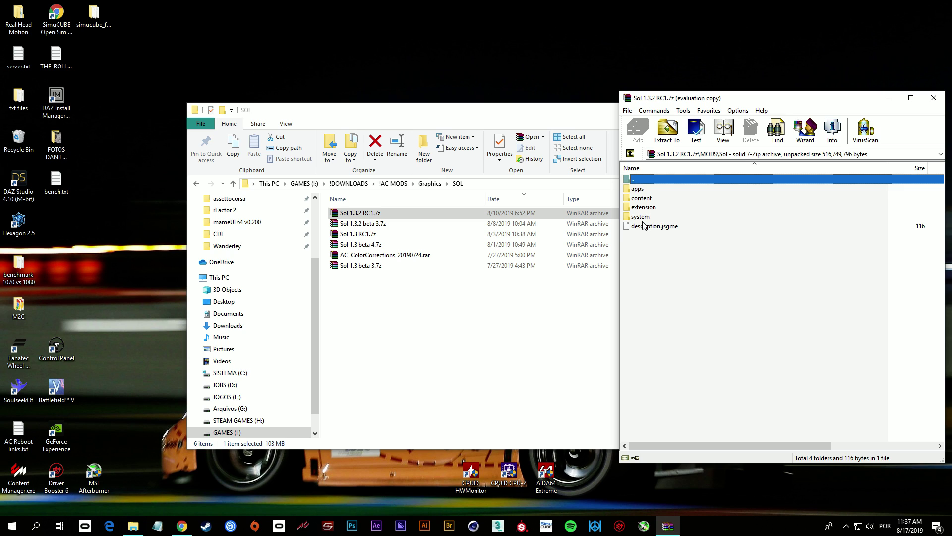
pyautogui.click(222, 201)
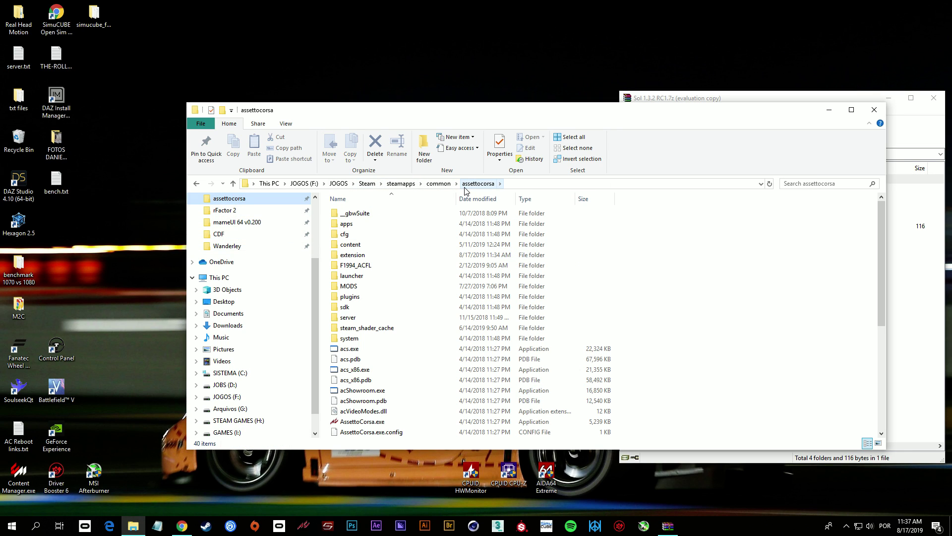
pyautogui.moveTo(470, 115); pyautogui.dragTo(346, 105)
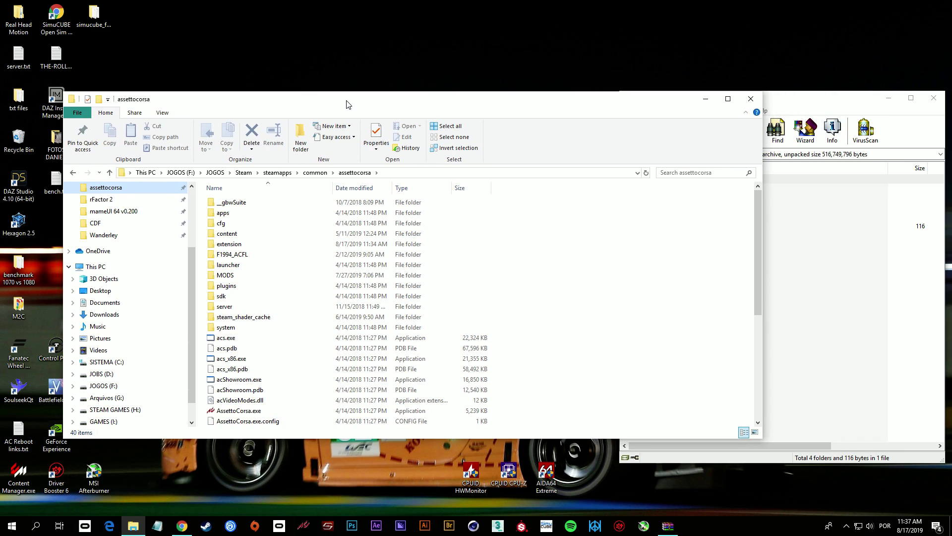
# Extract the apps, content, extension and system folders into the assettocorsa folder, replacing the existing files, and close both windows
pyautogui.click(726, 257)
pyautogui.click(648, 218)
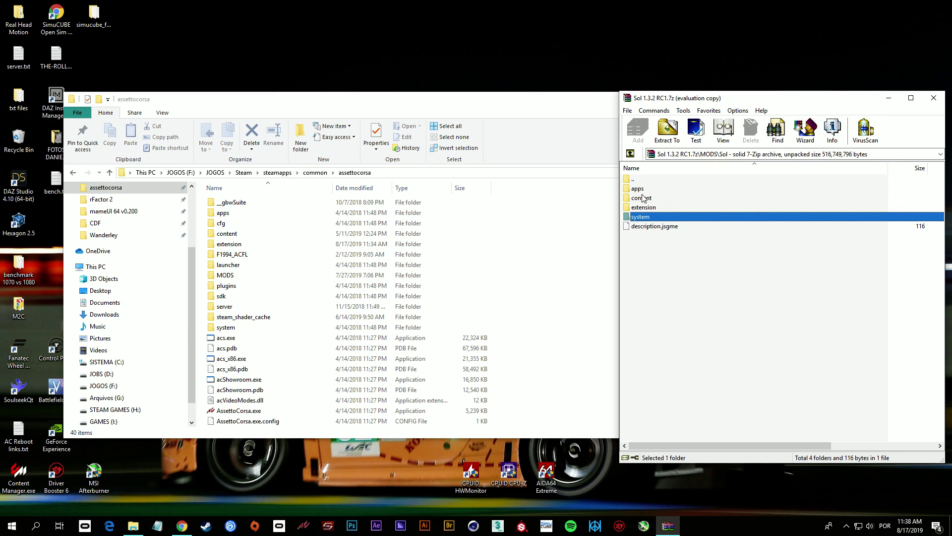
pyautogui.keyDown('shift'); pyautogui.click(642, 191); pyautogui.keyUp('shift')
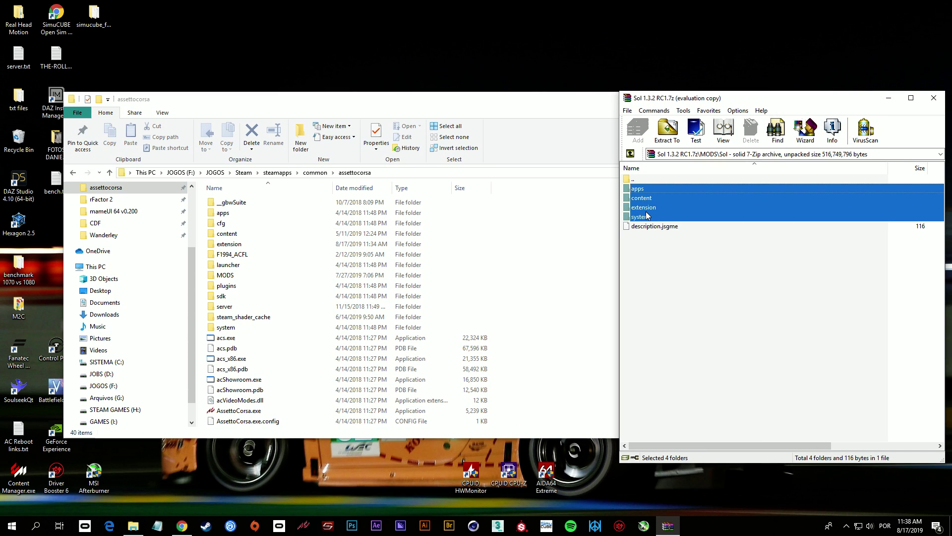
pyautogui.moveTo(646, 216); pyautogui.dragTo(595, 303)
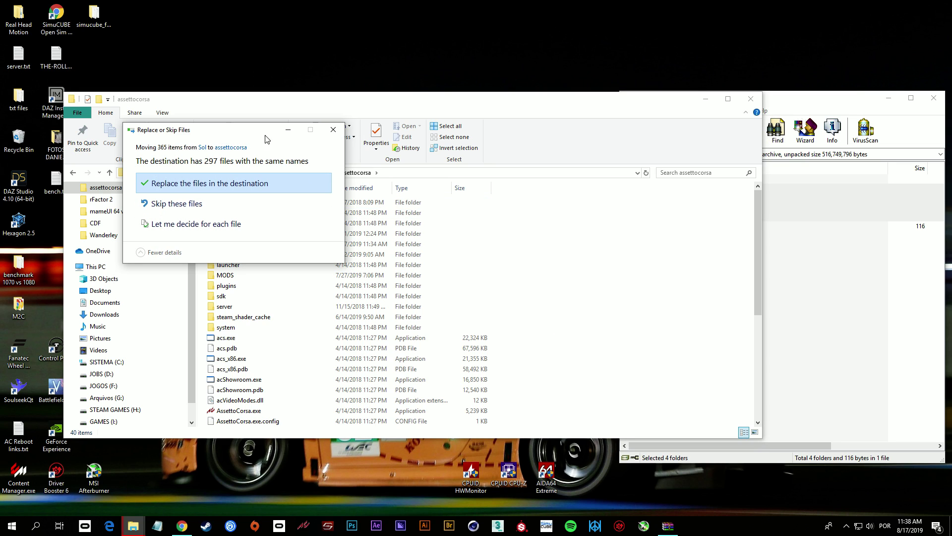
pyautogui.moveTo(253, 133); pyautogui.dragTo(596, 204)
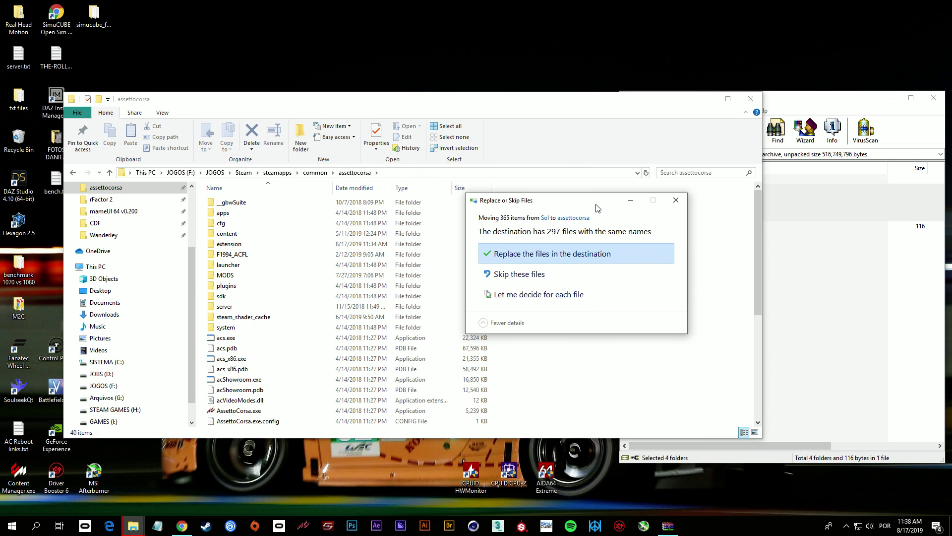
pyautogui.click(562, 253)
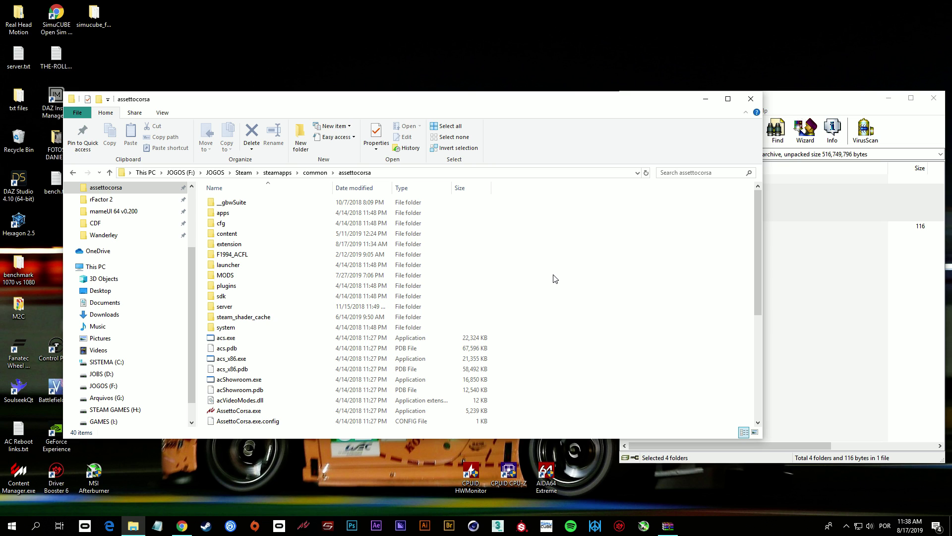
pyautogui.click(752, 99)
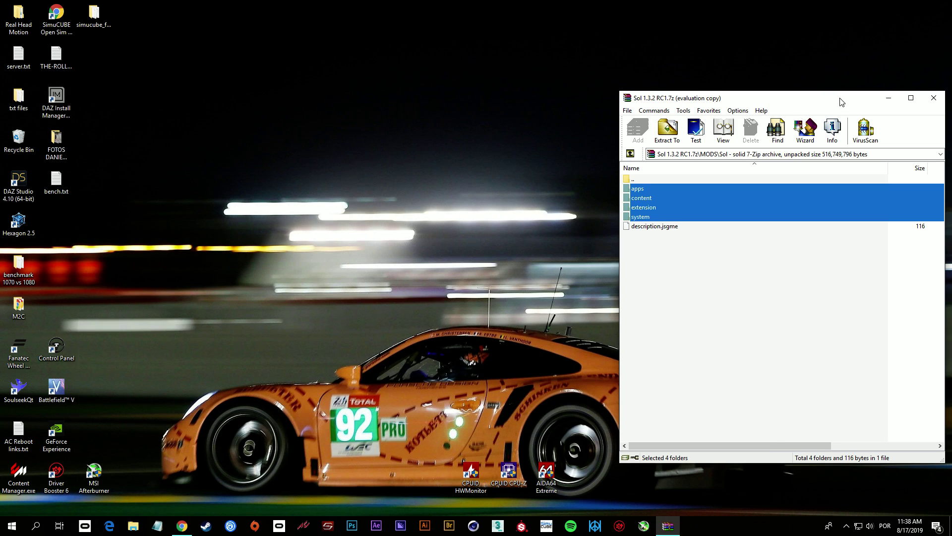
pyautogui.click(933, 98)
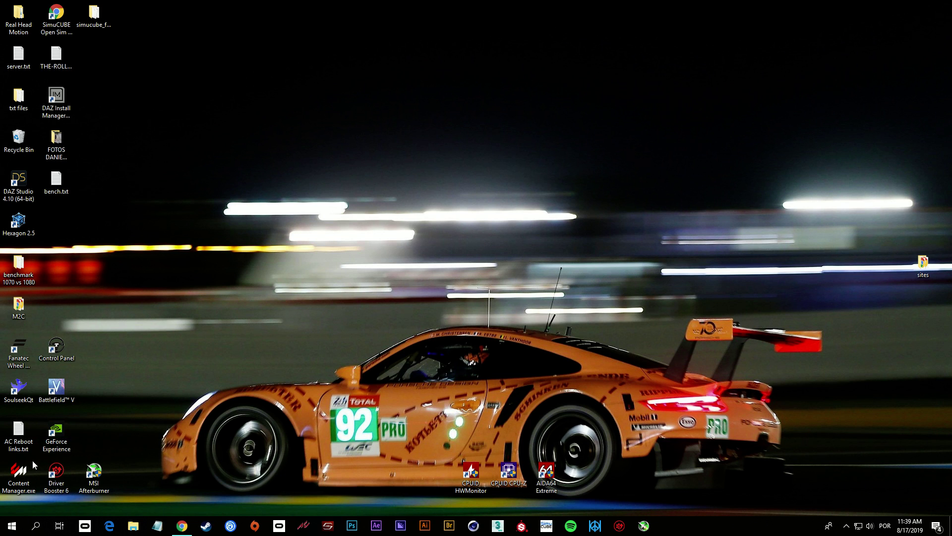
# Start Content Manager and load the Monitor preset in the Assetto Corsa video settings
pyautogui.doubleClick(19, 474)
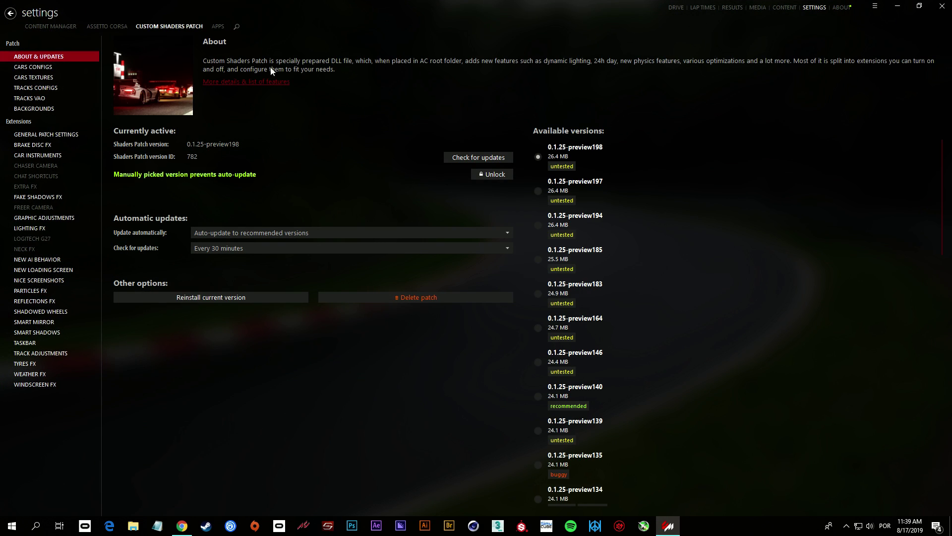
pyautogui.click(114, 28)
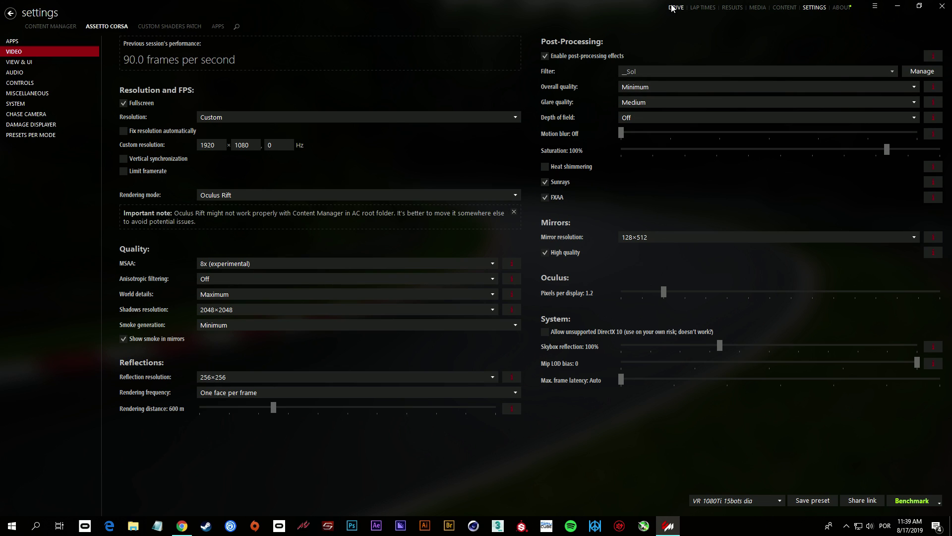
pyautogui.click(740, 501)
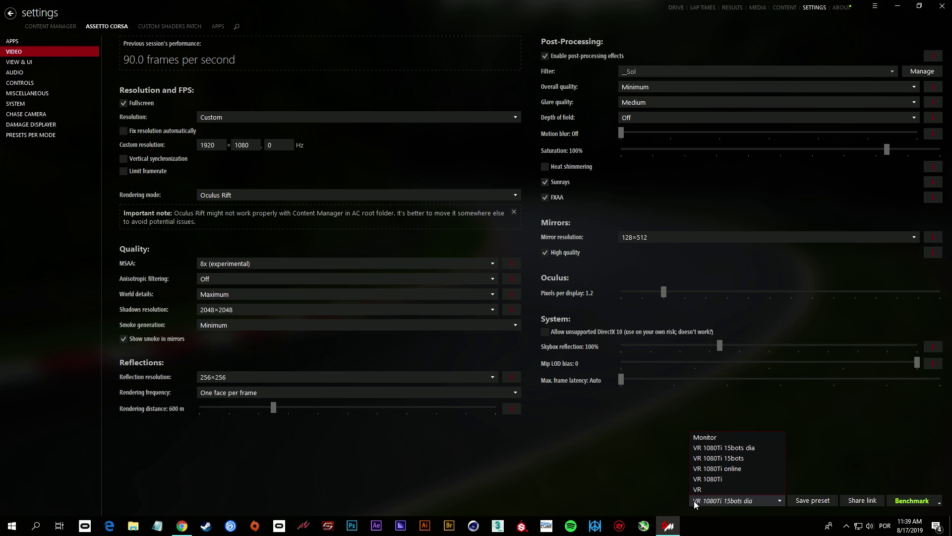
pyautogui.click(712, 439)
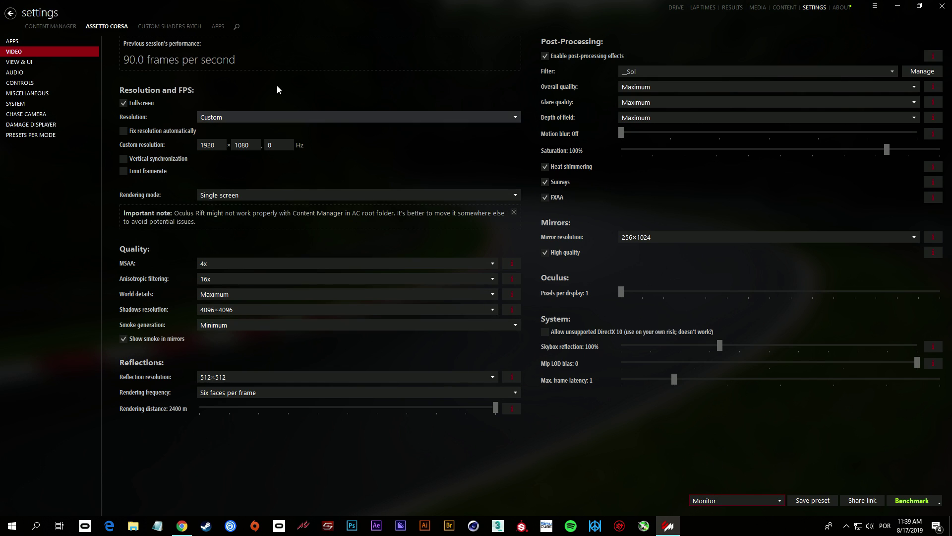
# Check the general patch settings and graphic adjustments of Custom Shaders Patch, and return to the Assetto Corsa video settings
pyautogui.click(179, 27)
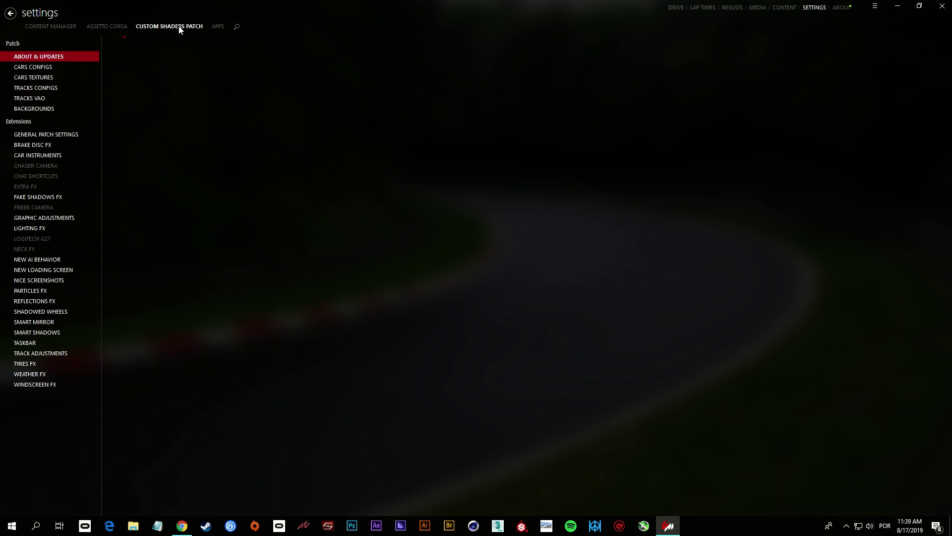
pyautogui.click(40, 135)
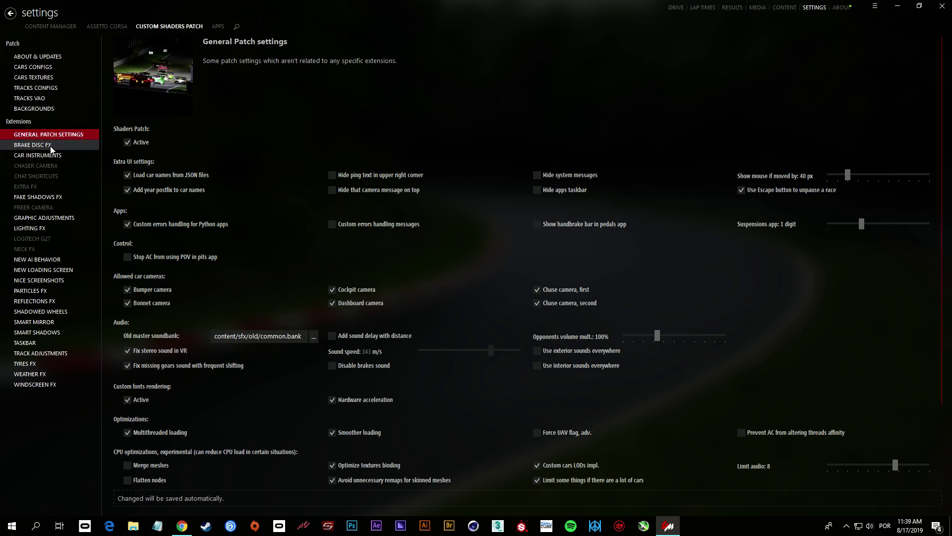
pyautogui.click(52, 218)
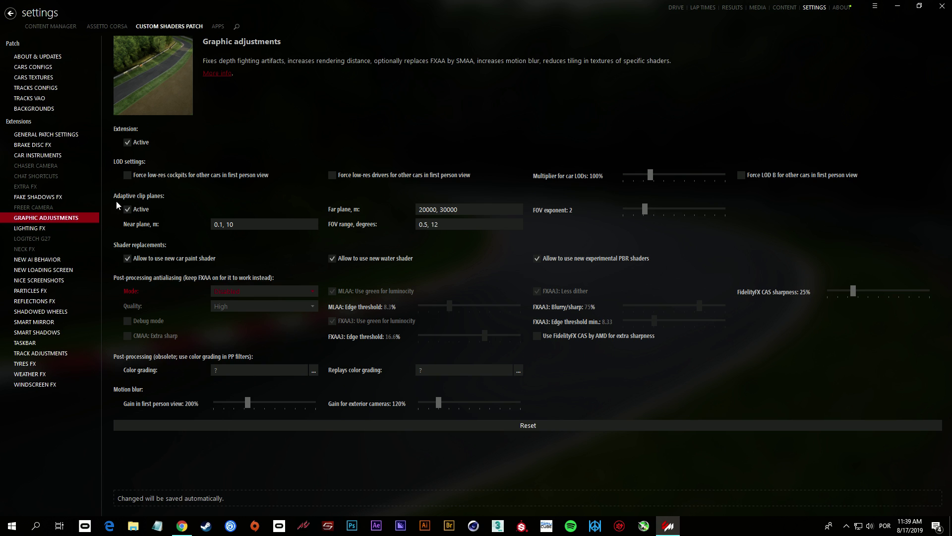
pyautogui.click(58, 135)
pyautogui.click(104, 26)
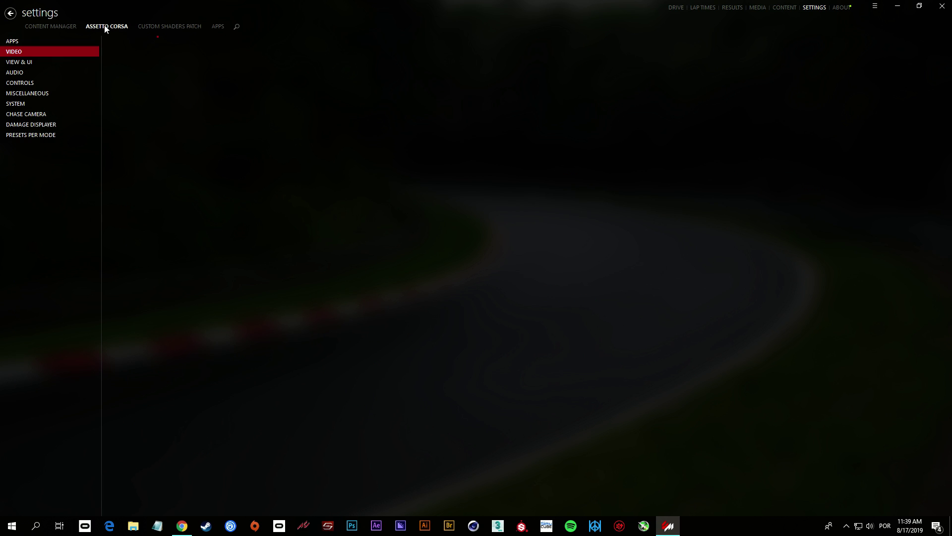
# Choose the Audi R8 LMS 2016 as the car for a quick single-player drive
pyautogui.click(672, 8)
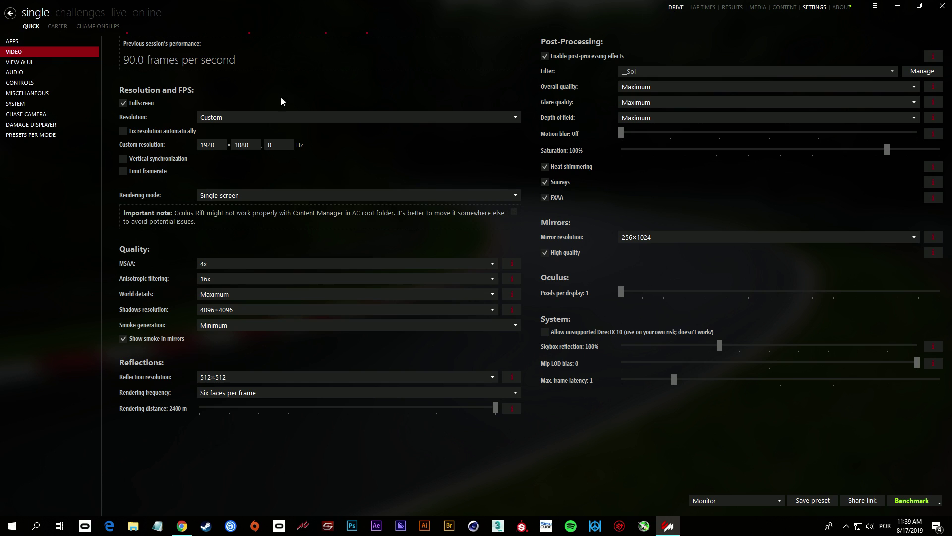
pyautogui.click(50, 75)
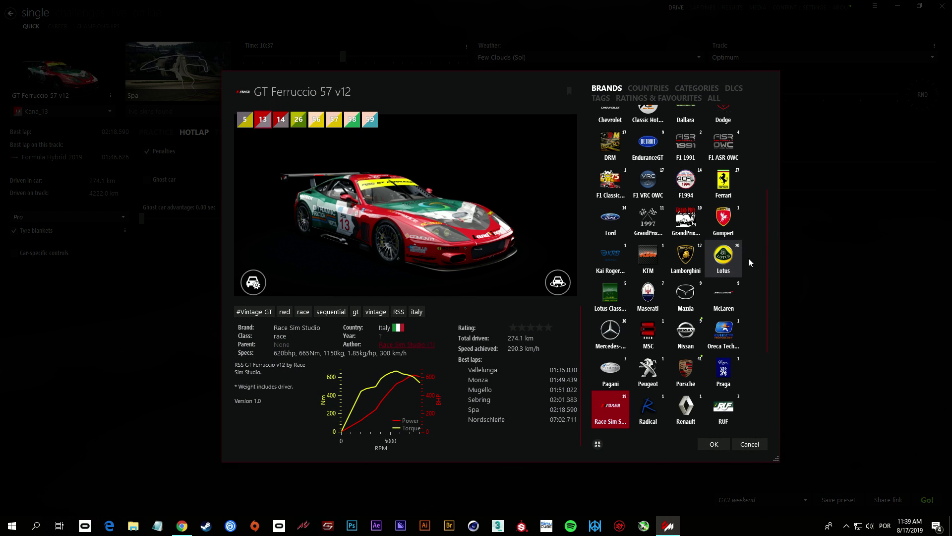
pyautogui.moveTo(769, 252); pyautogui.dragTo(764, 169)
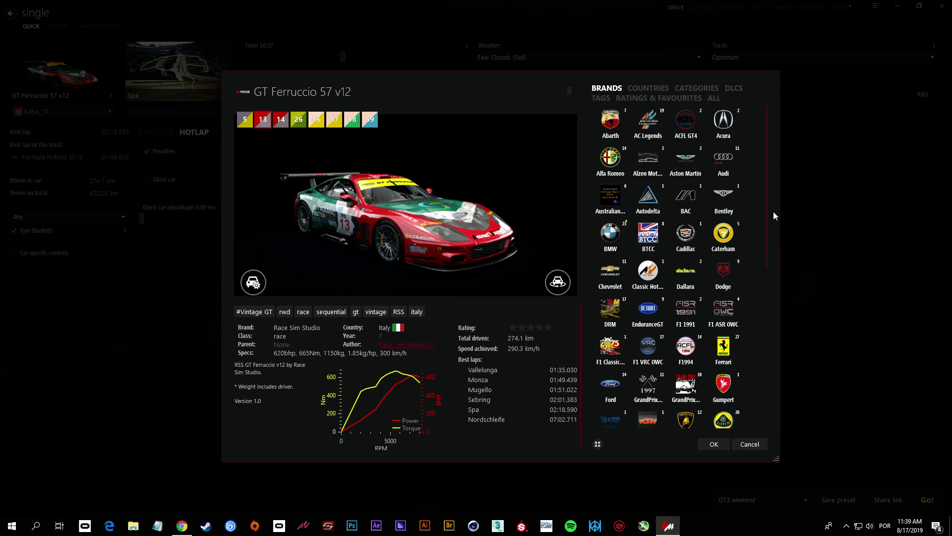
pyautogui.click(724, 157)
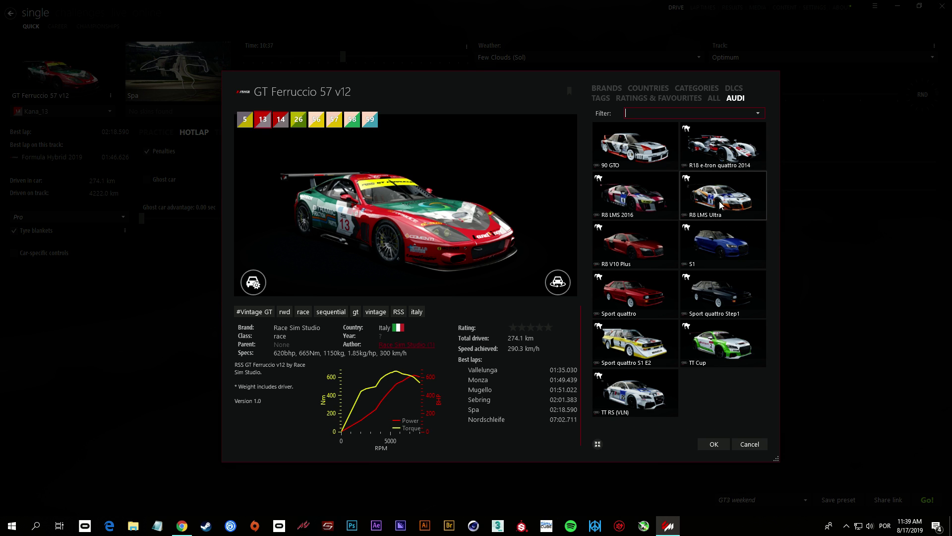
pyautogui.click(643, 201)
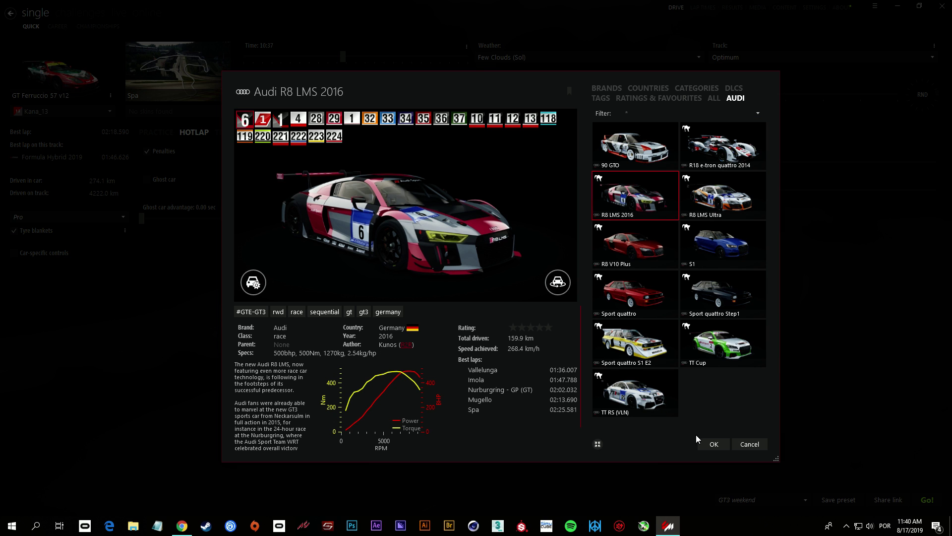
pyautogui.click(714, 444)
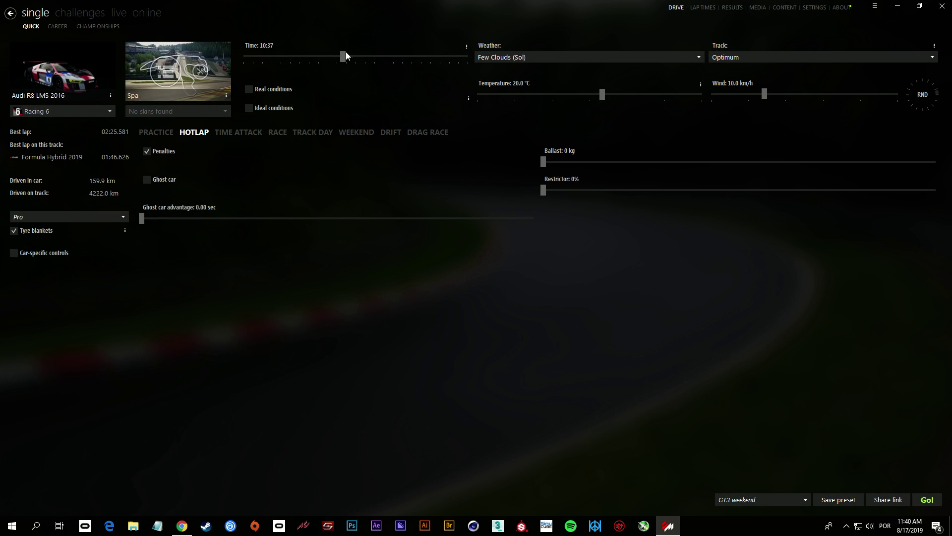
# Set the time of day to 16:14, keep the Few Clouds (Sol) weather, and start the hotlap at Spa
pyautogui.click(495, 58)
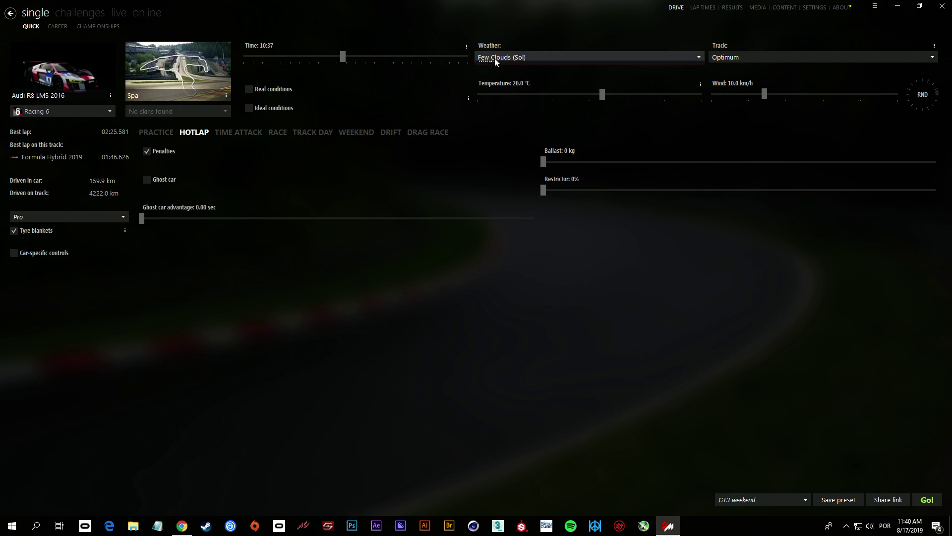
pyautogui.click(343, 54)
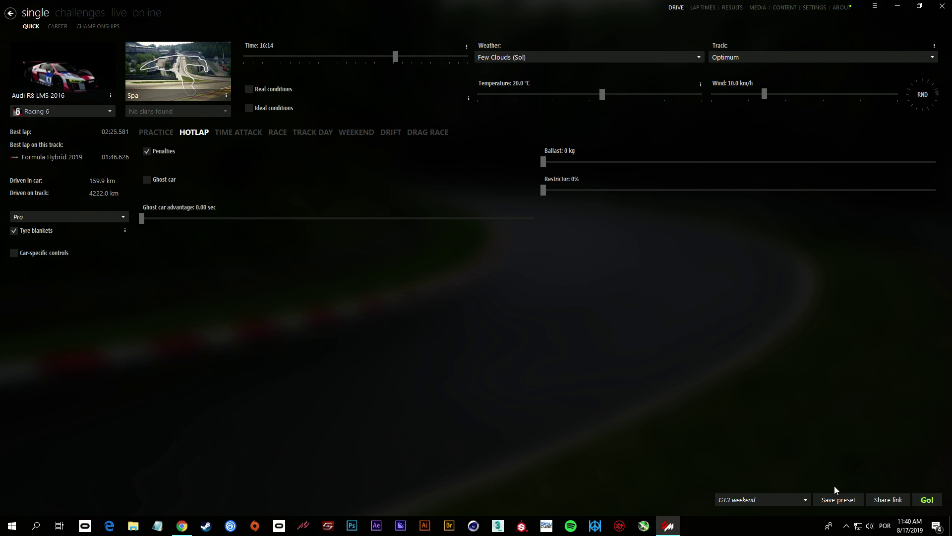
pyautogui.click(925, 500)
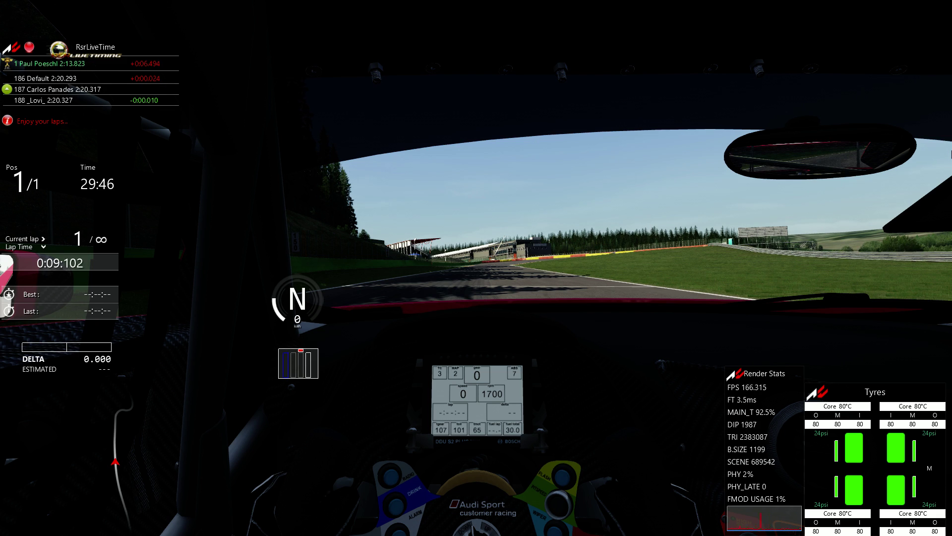
# Advance the time of day by 6 hours with the Sol Weather app and switch on the car's headlights
pyautogui.moveTo(947, 130)
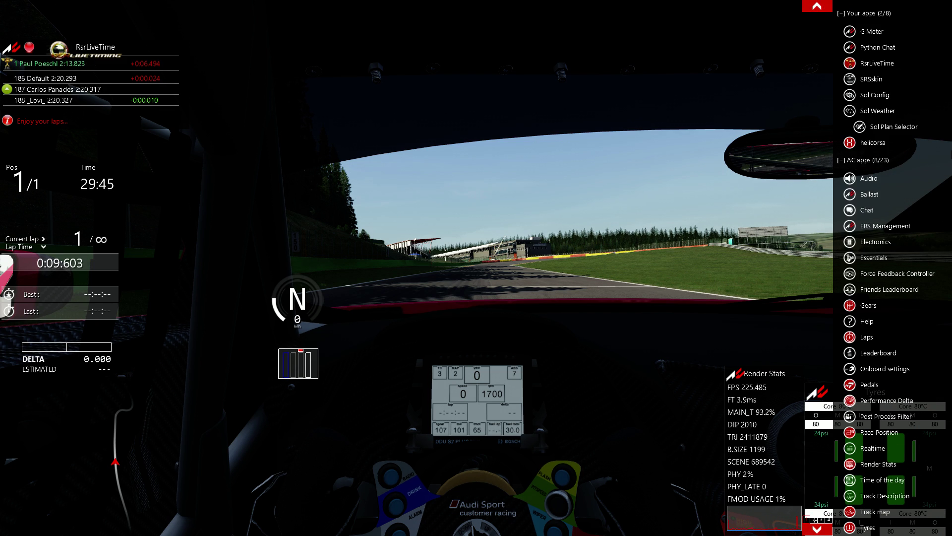
pyautogui.click(873, 110)
pyautogui.click(651, 79)
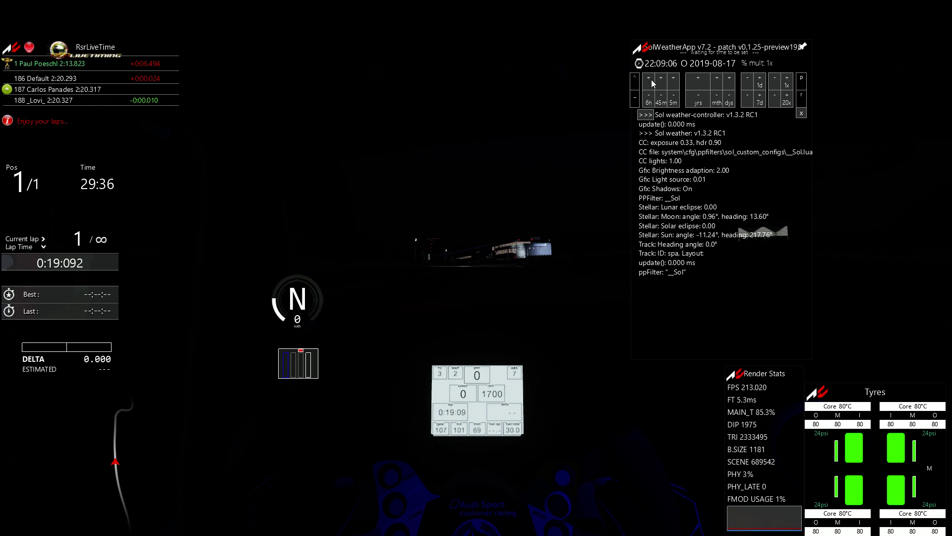
pyautogui.press('l')
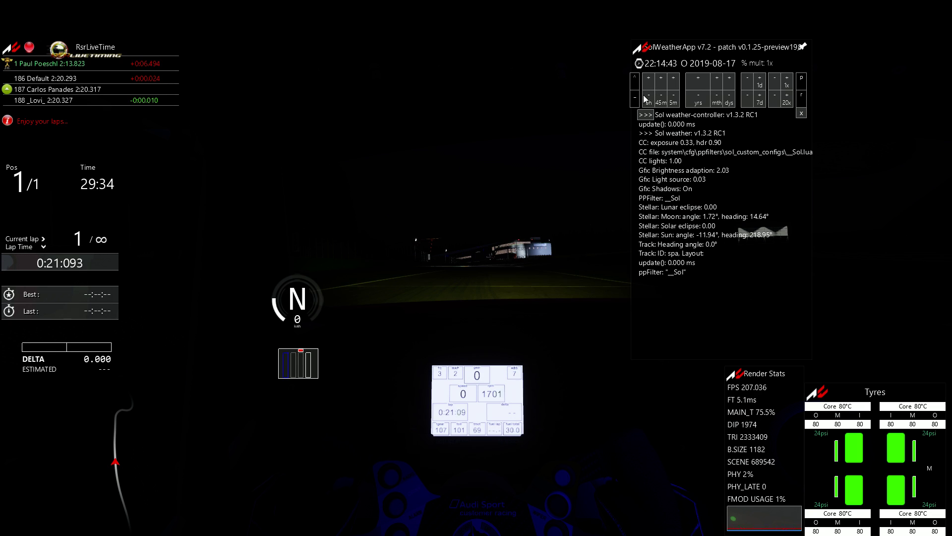
# Open the Sol Plan Selector in place of the Sol Weather app and force the FewClouds weather
pyautogui.click(904, 127)
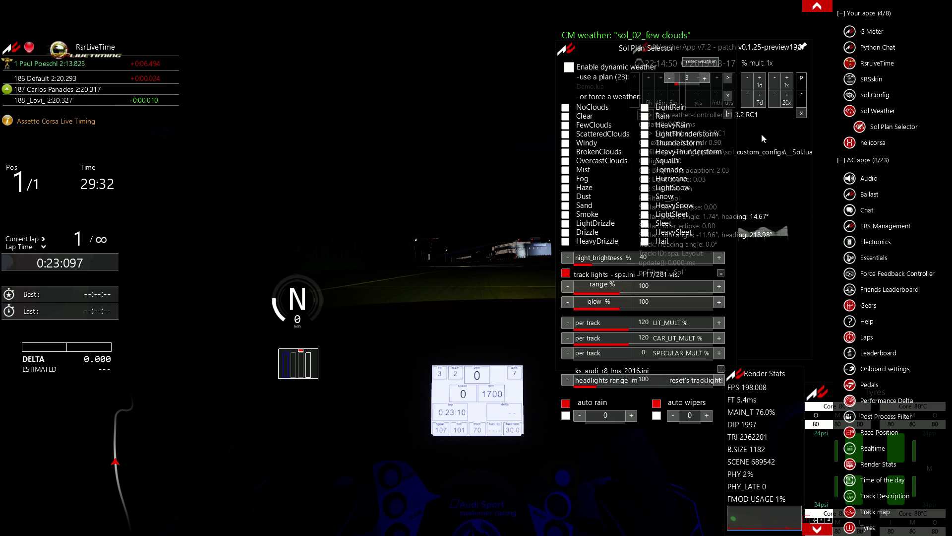
pyautogui.moveTo(602, 51)
pyautogui.mouseDown()
pyautogui.moveTo(498, 56)
pyautogui.moveTo(609, 51)
pyautogui.mouseUp()
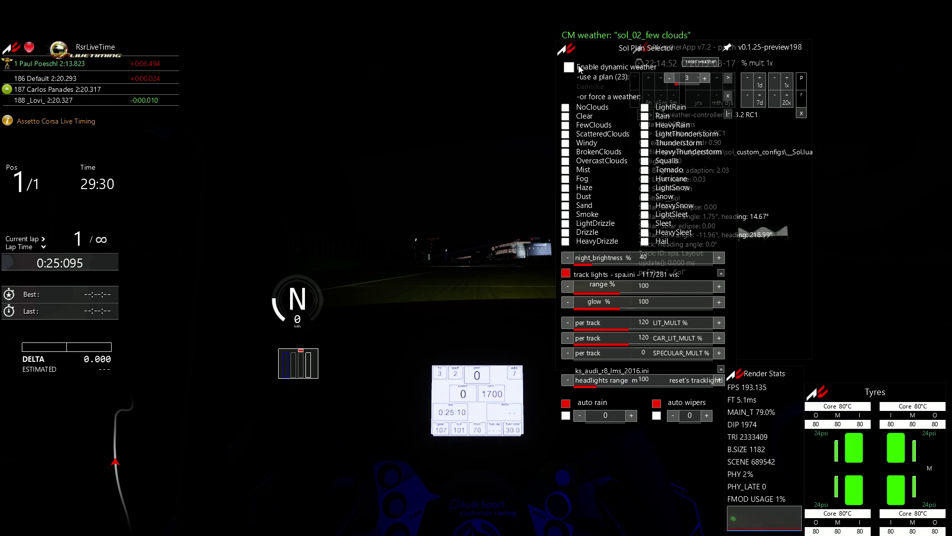
pyautogui.click(912, 111)
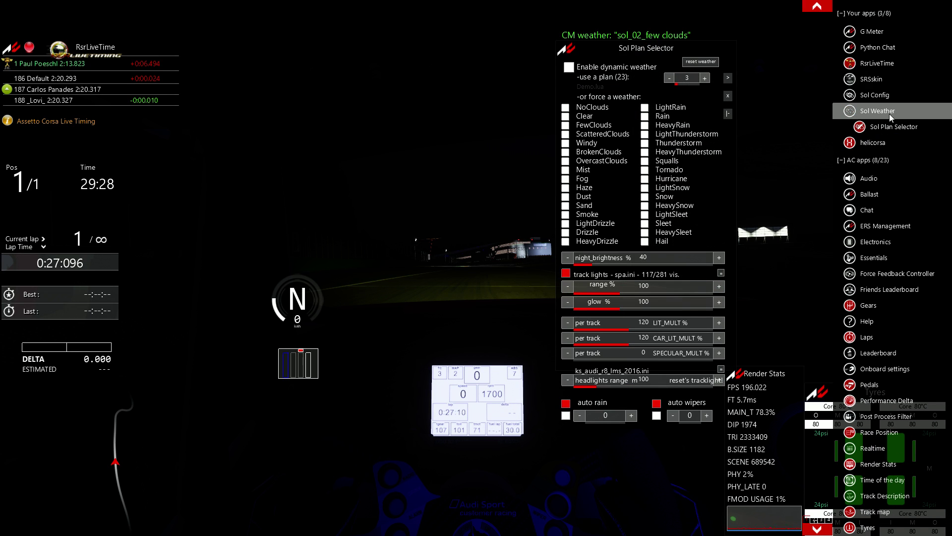
pyautogui.click(566, 125)
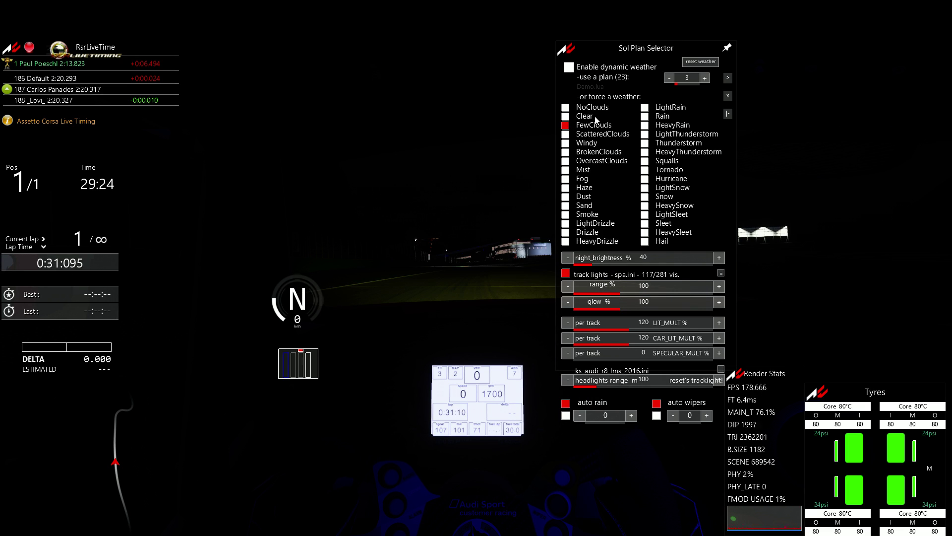
# Show the Sol Weather app again and move the time of day back by 6 hours
pyautogui.moveTo(948, 110)
pyautogui.click(916, 111)
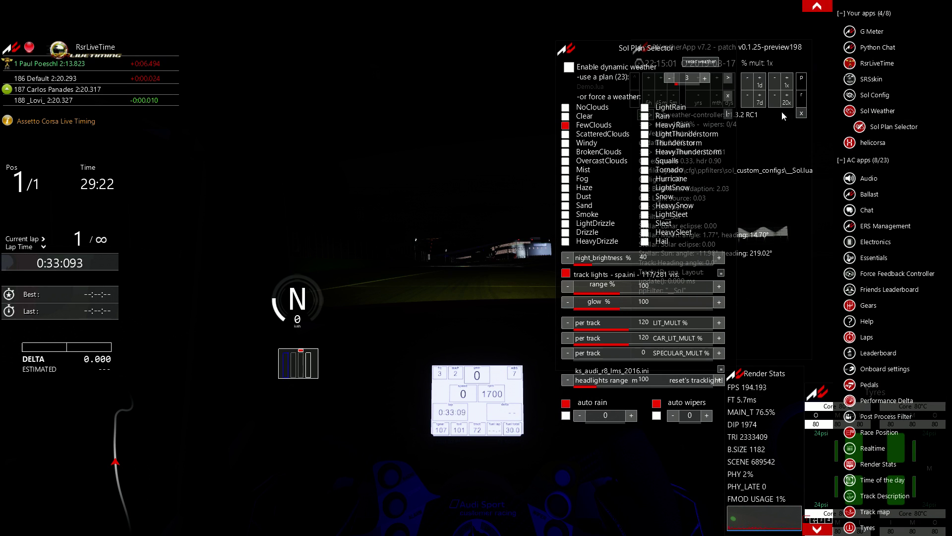
pyautogui.click(647, 96)
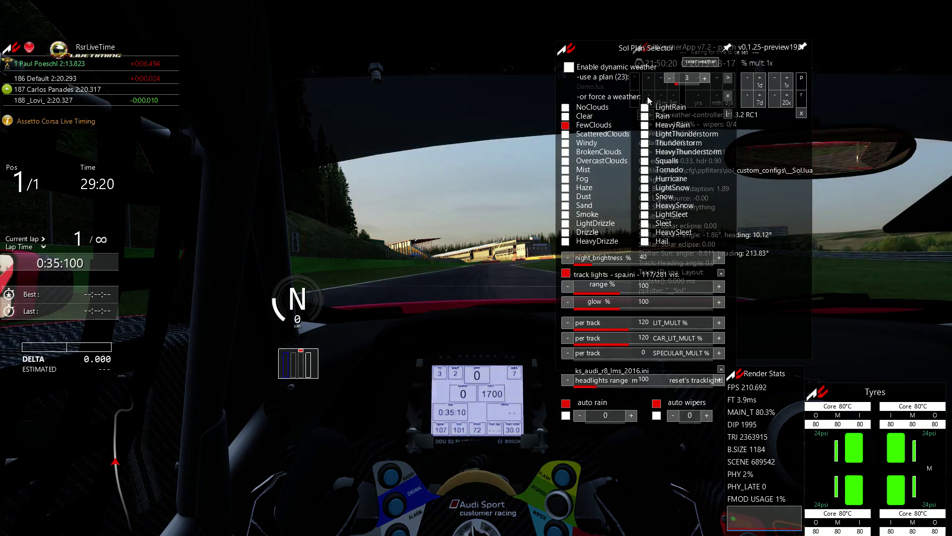
pyautogui.click(647, 96)
# Hide the Sol Weather app and the Sol Plan Selector from the driving view
pyautogui.moveTo(949, 113)
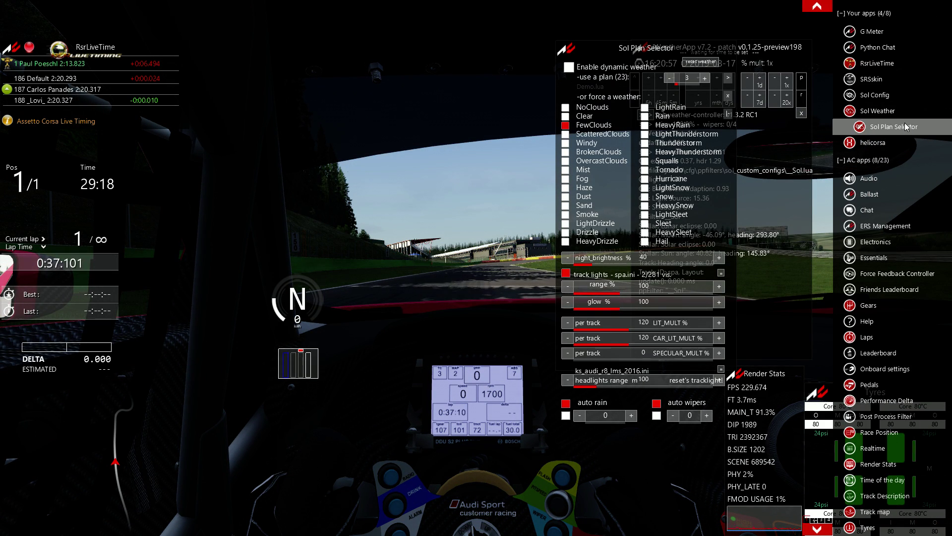
pyautogui.click(877, 111)
pyautogui.click(878, 112)
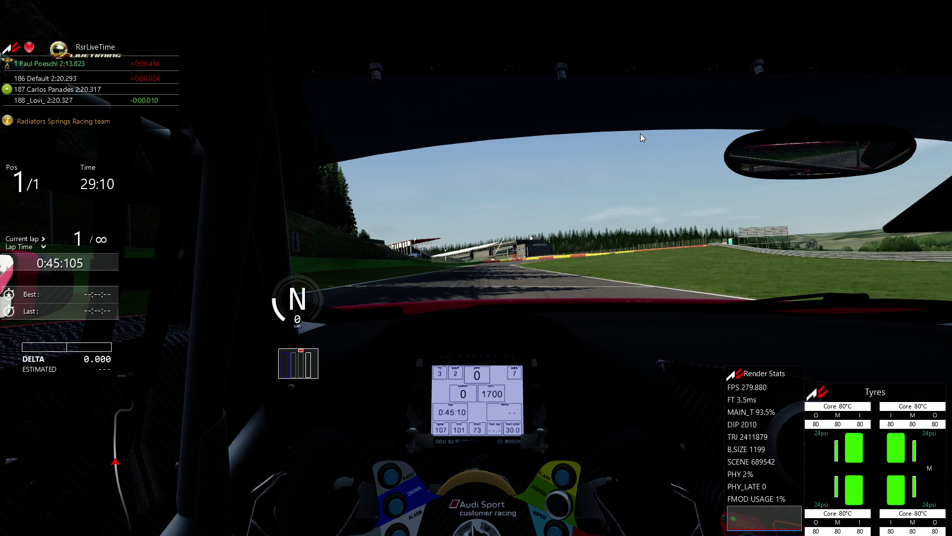
# Exit the Spa hotlap session and return to the launcher's quick drive setup
pyautogui.press('Escape')
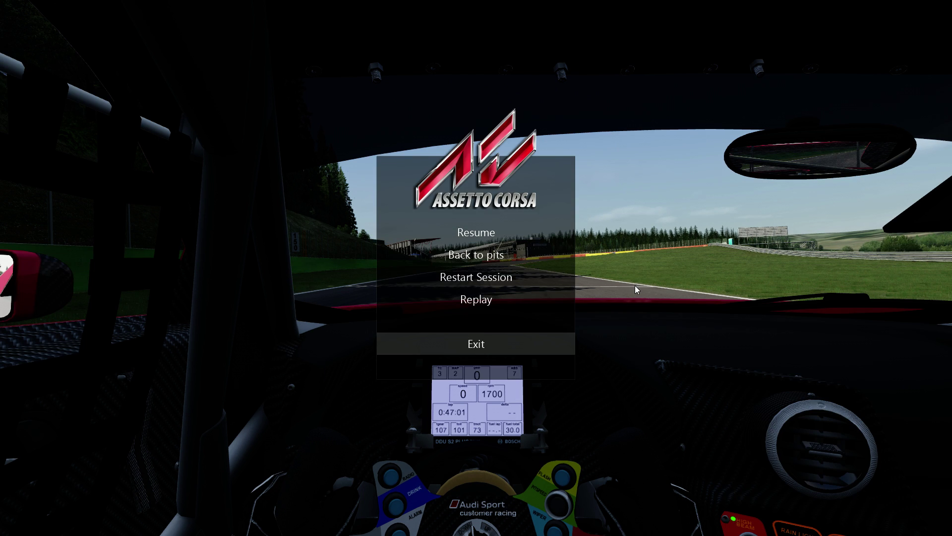
pyautogui.press('Return')
pyautogui.click(637, 330)
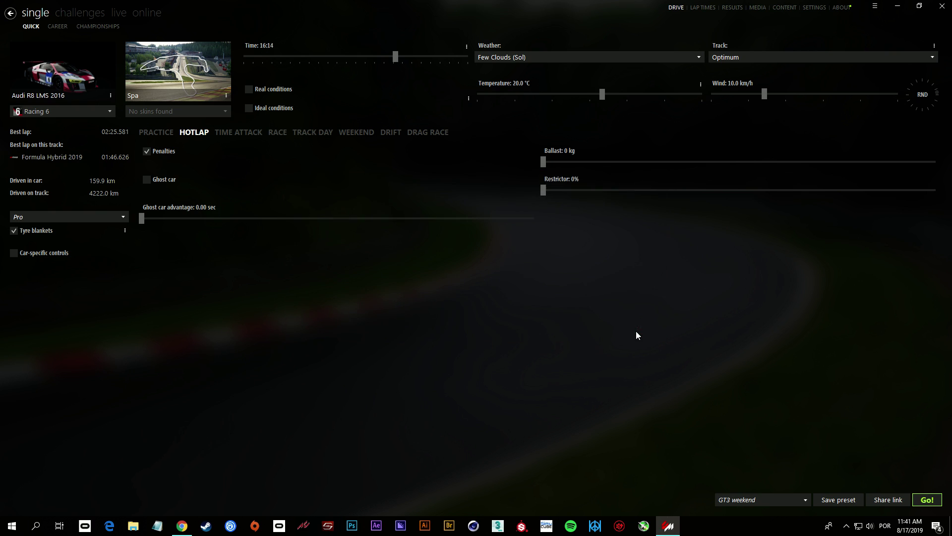